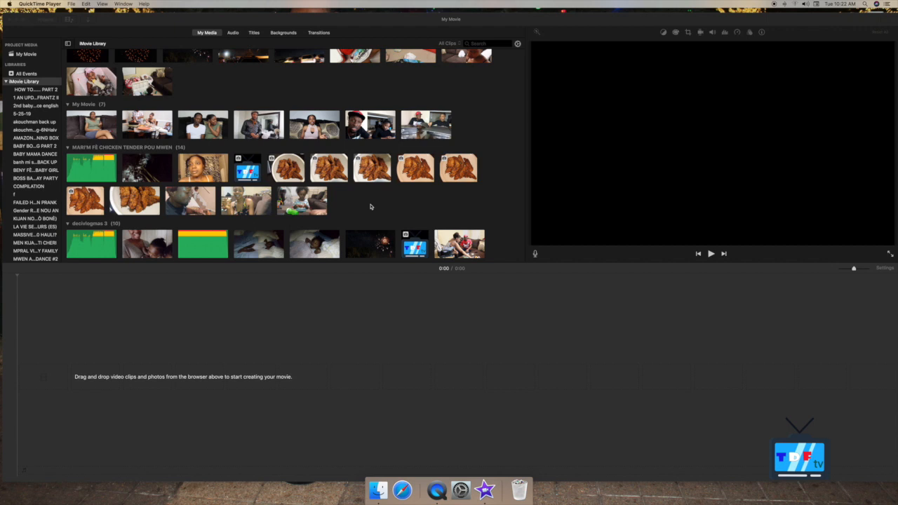
# - Add the whole sixth clip of the My Movie event, showing the man in the red cap, to the empty timeline
pyautogui.scroll(-15, 371, 207)
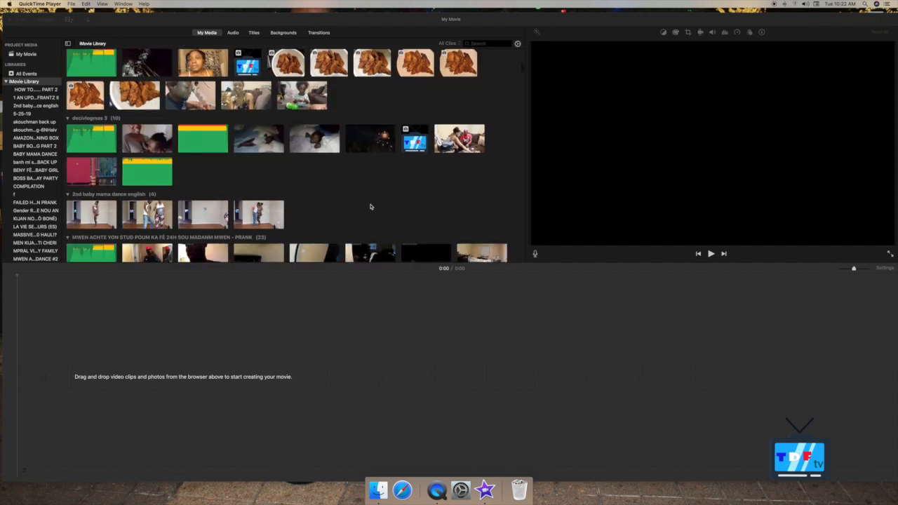
pyautogui.scroll(-1, 371, 207)
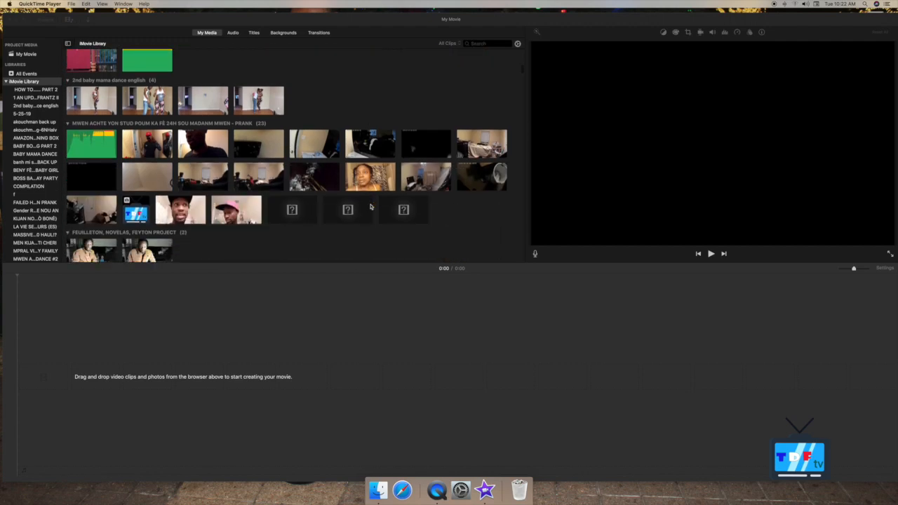
pyautogui.scroll(15, 371, 207)
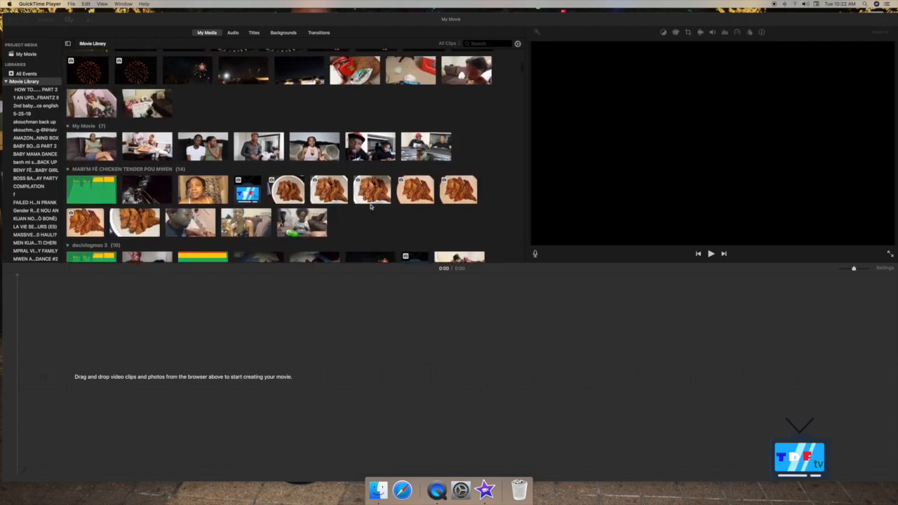
pyautogui.scroll(-5, 370, 206)
pyautogui.scroll(5, 370, 206)
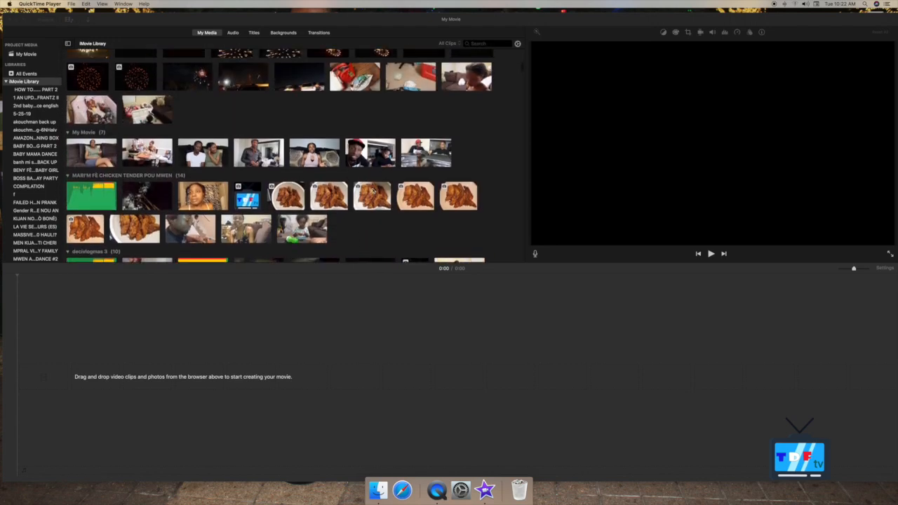
pyautogui.click(372, 154)
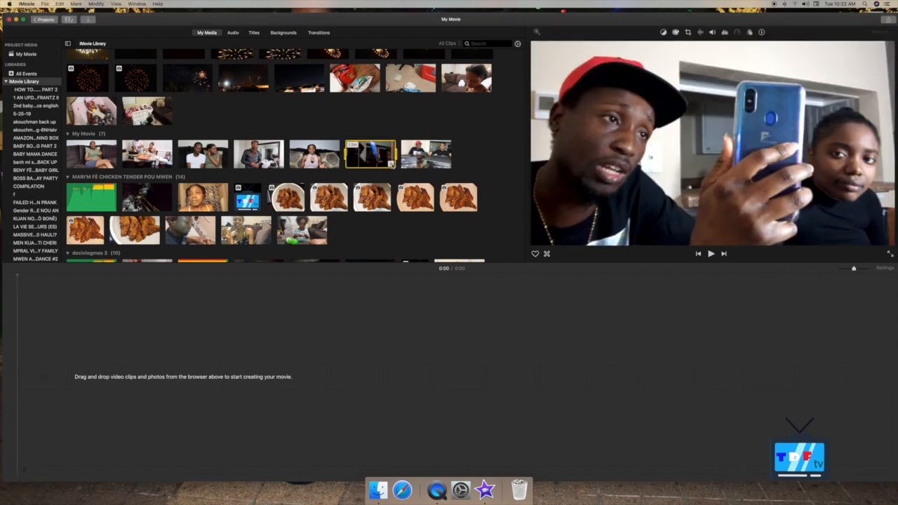
pyautogui.moveTo(393, 163); pyautogui.dragTo(75, 379)
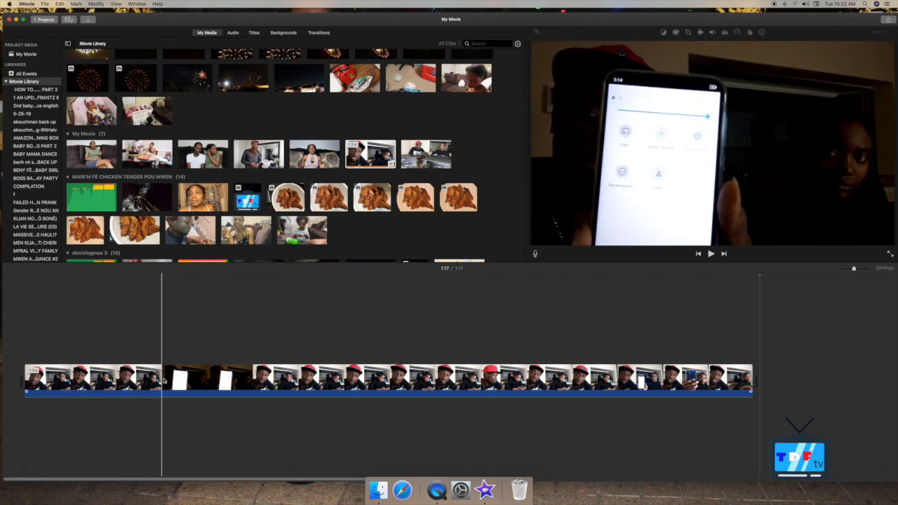
# - Split the timeline clip at about 0:12
pyautogui.moveTo(854, 269); pyautogui.dragTo(845, 269)
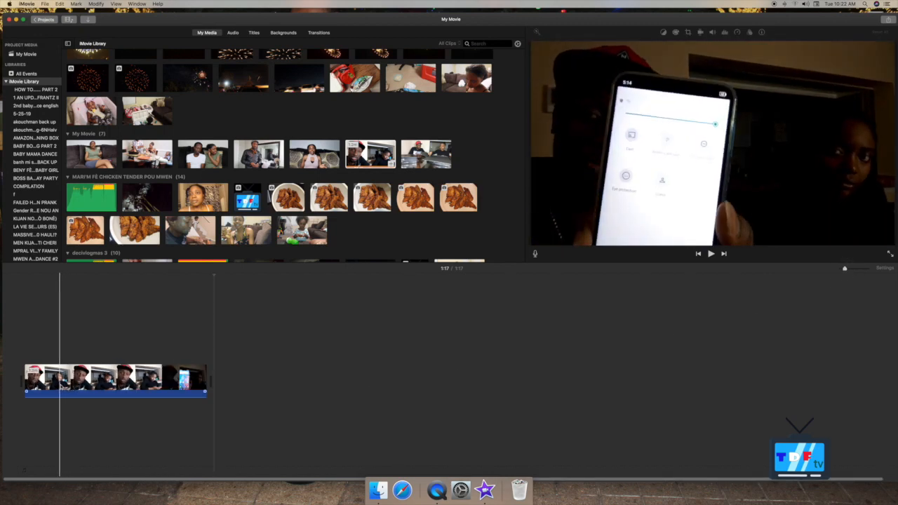
pyautogui.click(61, 383)
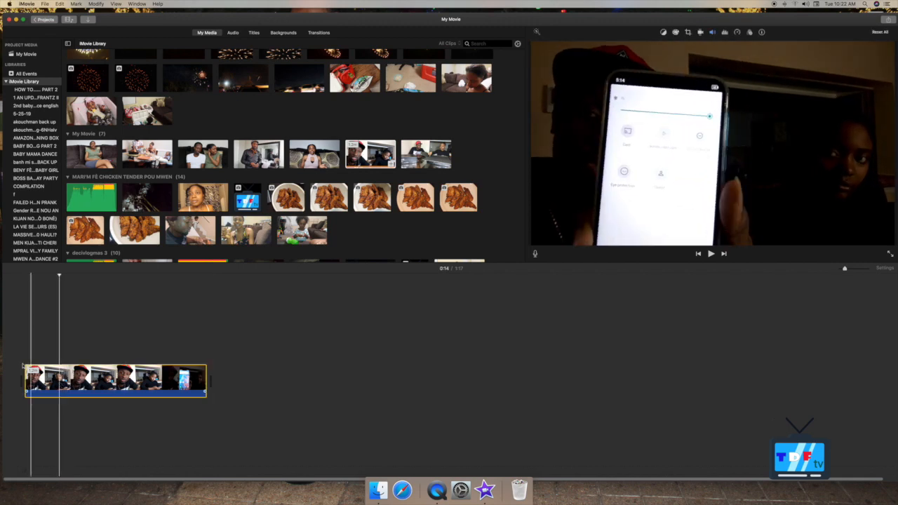
pyautogui.click(54, 384)
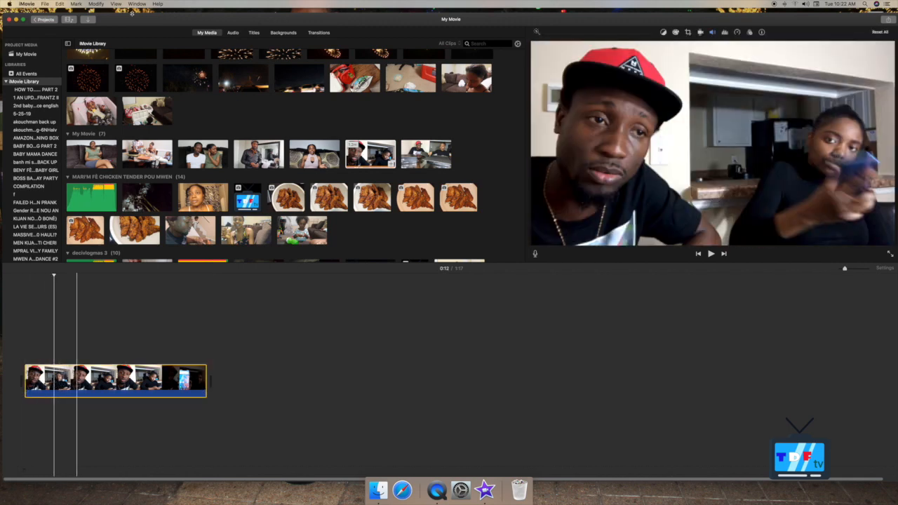
pyautogui.click(96, 5)
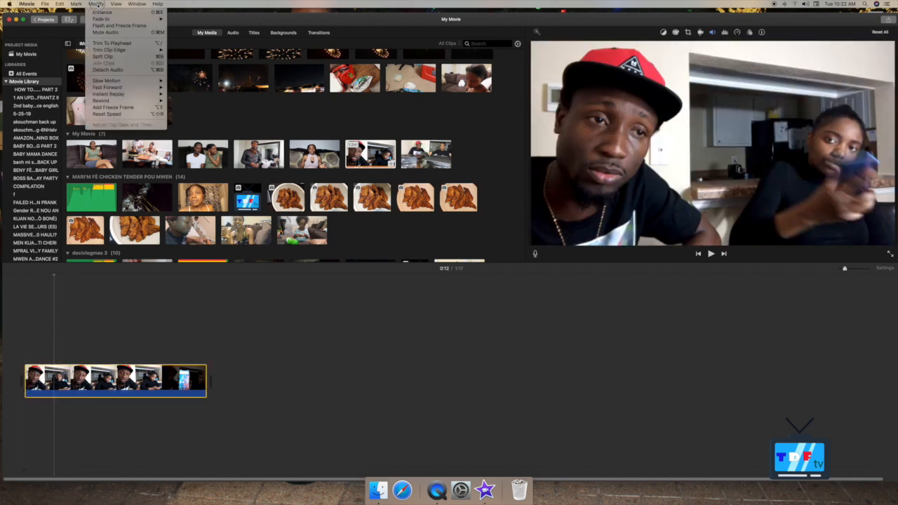
pyautogui.click(102, 56)
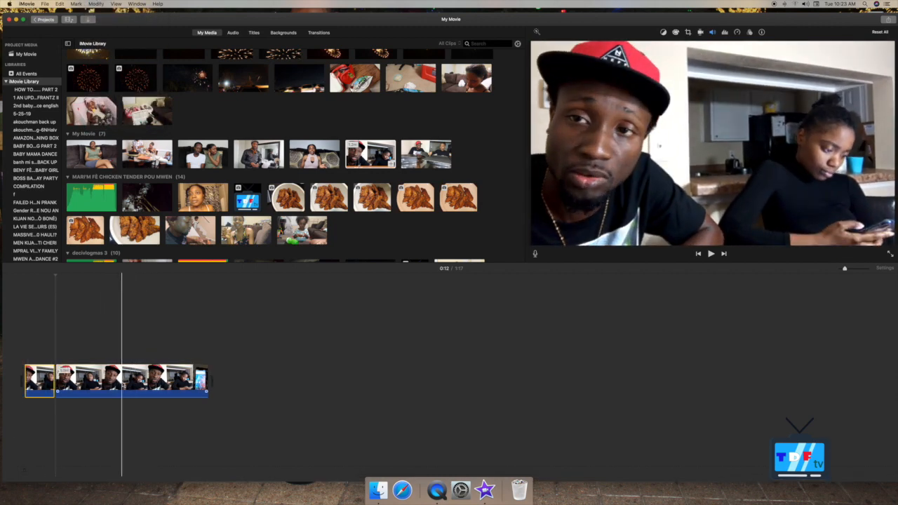
# - Split the remaining footage at about 0:44 and again at about 0:58
pyautogui.click(132, 379)
pyautogui.press('super+b')
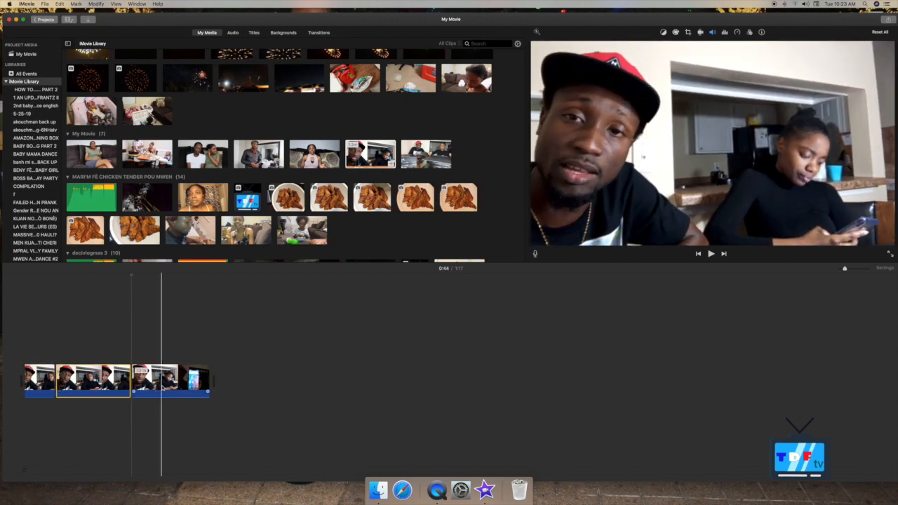
pyautogui.click(161, 382)
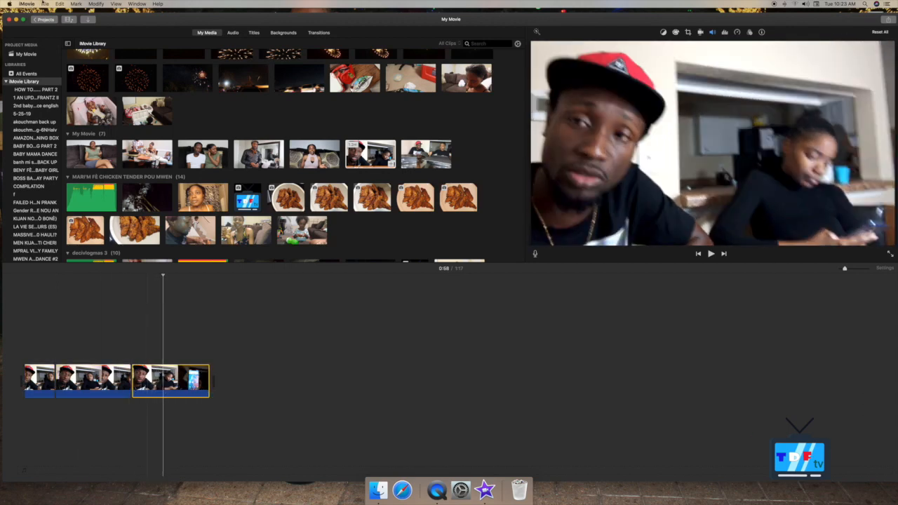
pyautogui.click(96, 4)
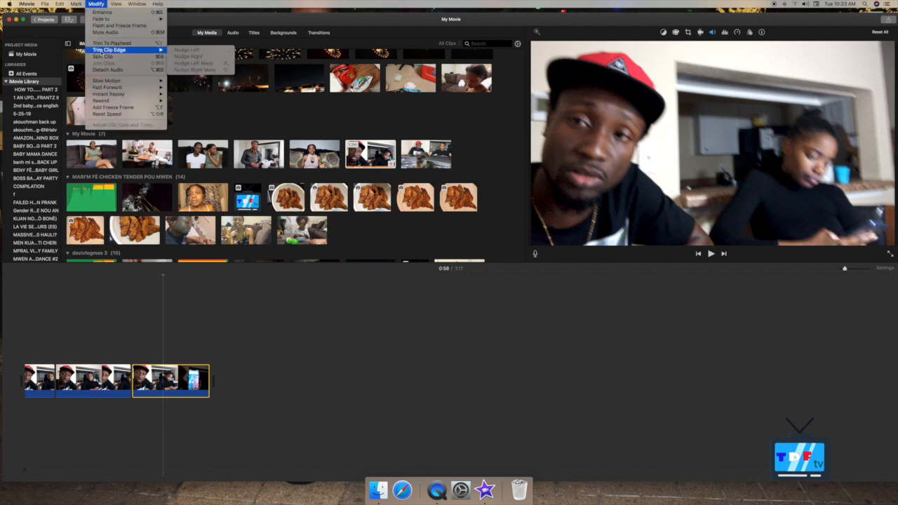
pyautogui.click(102, 59)
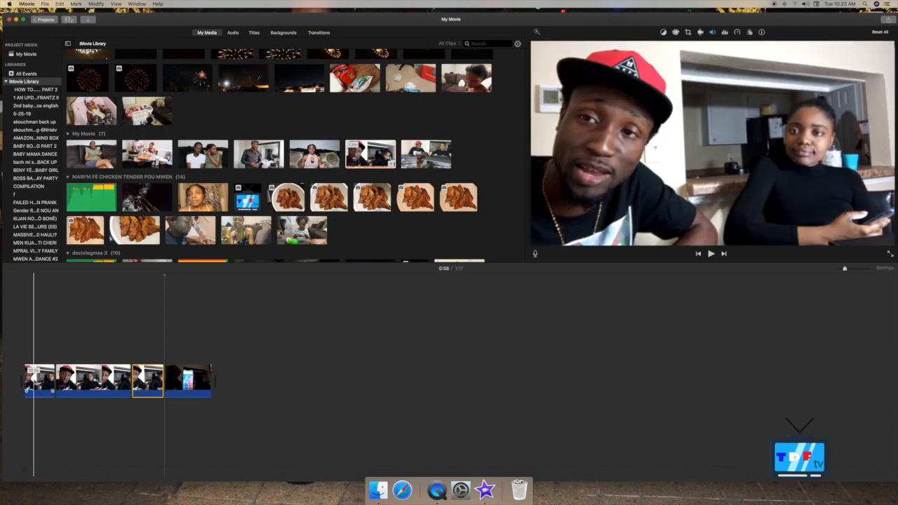
# - Set the cropping style of the first timeline clip to Ken Burns, with the playhead at the clip's start
pyautogui.click(30, 379)
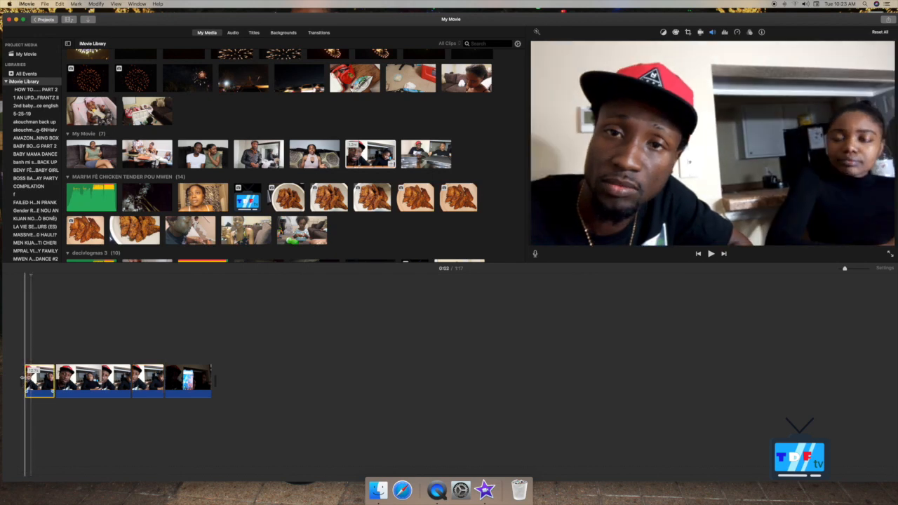
pyautogui.click(30, 274)
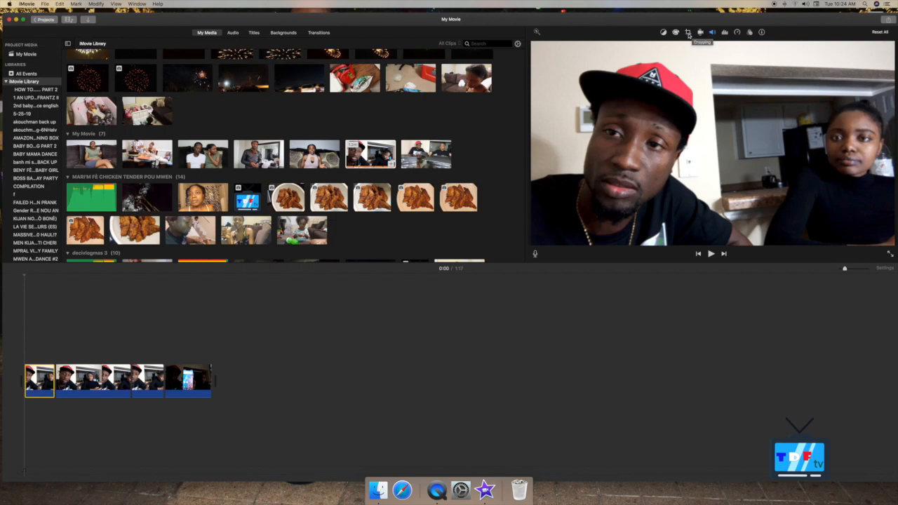
pyautogui.click(689, 33)
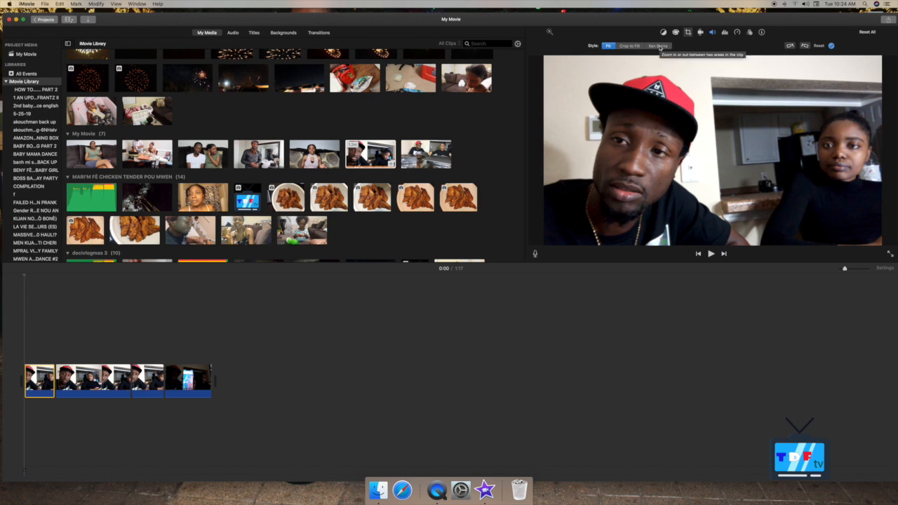
pyautogui.click(658, 45)
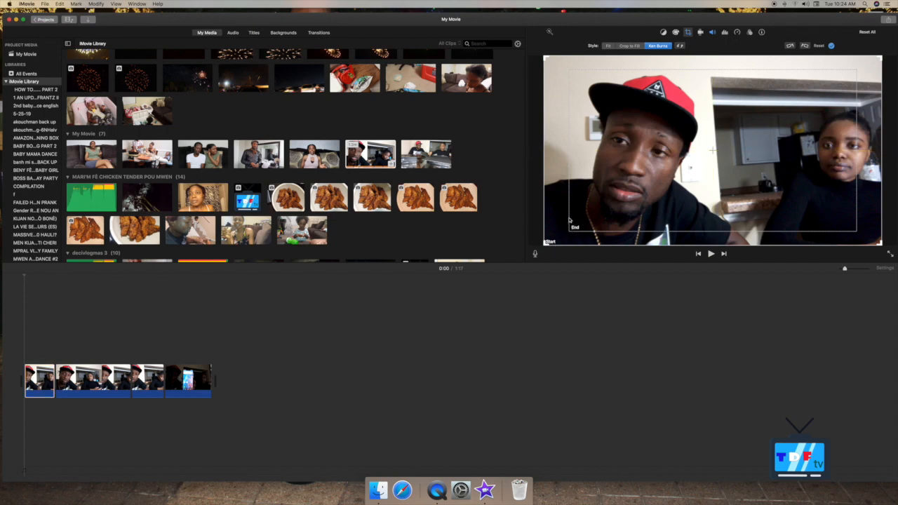
# - Shrink the Ken Burns End frame and place it around the woman's face
pyautogui.click(571, 220)
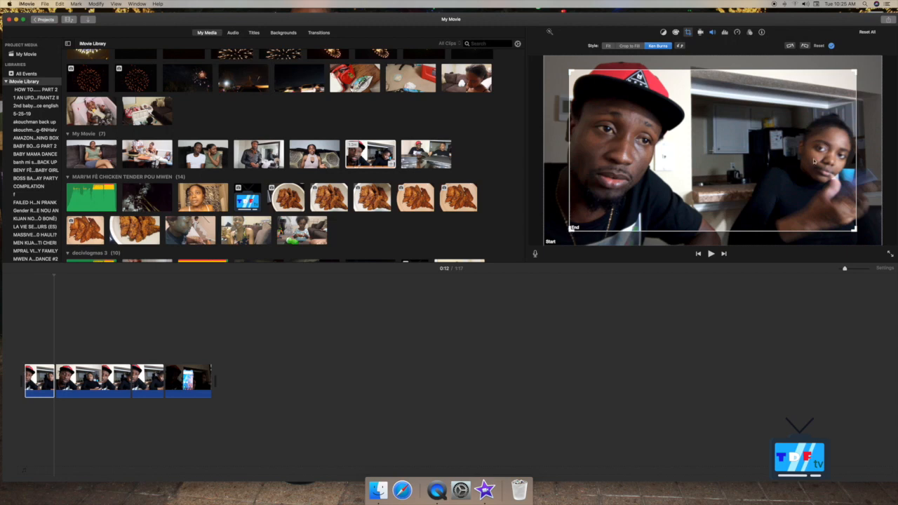
pyautogui.moveTo(571, 228); pyautogui.dragTo(783, 211)
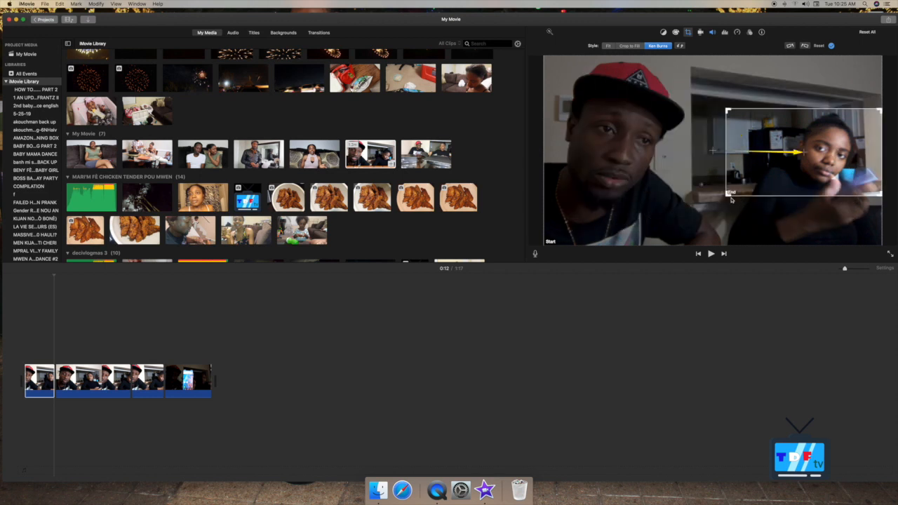
pyautogui.moveTo(727, 194); pyautogui.dragTo(750, 191)
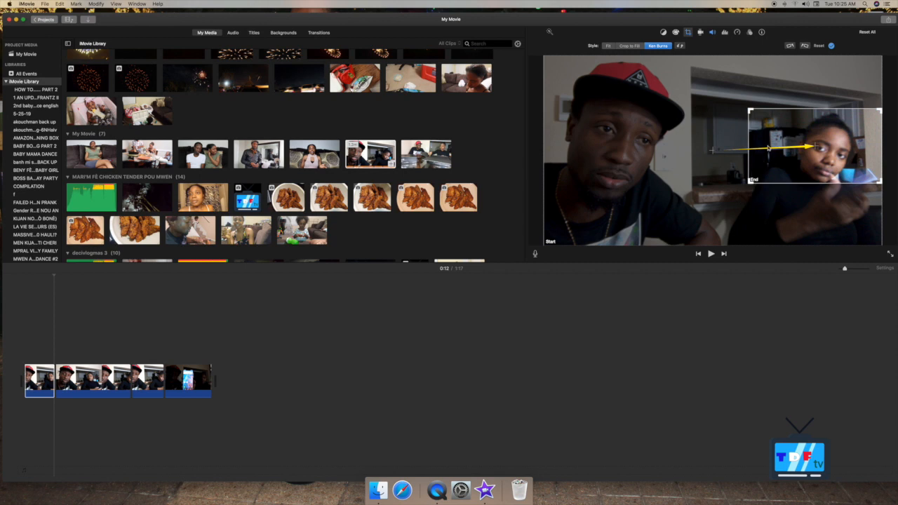
pyautogui.moveTo(769, 148); pyautogui.dragTo(774, 156)
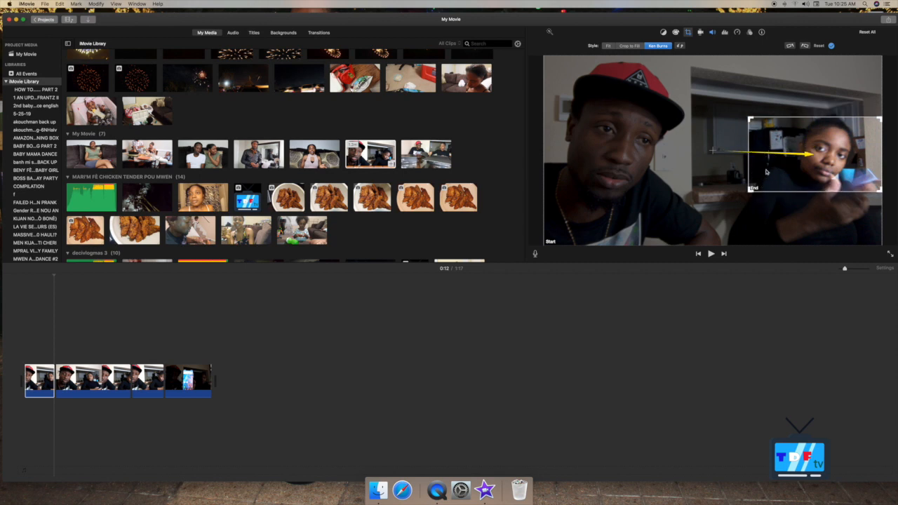
# - Move the Ken Burns End frame onto the man's face, enlarge it to cover his head and shoulders, and apply the crop
pyautogui.moveTo(768, 171); pyautogui.dragTo(556, 160)
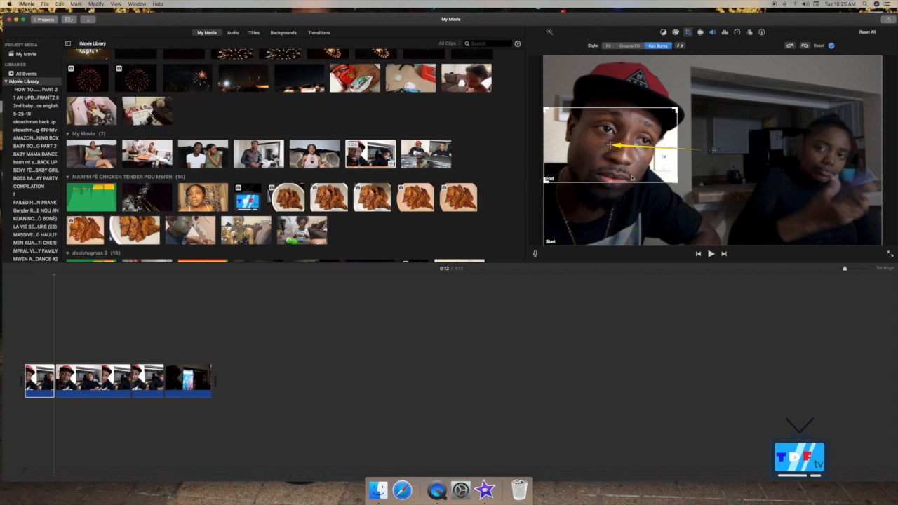
pyautogui.moveTo(676, 181); pyautogui.dragTo(704, 204)
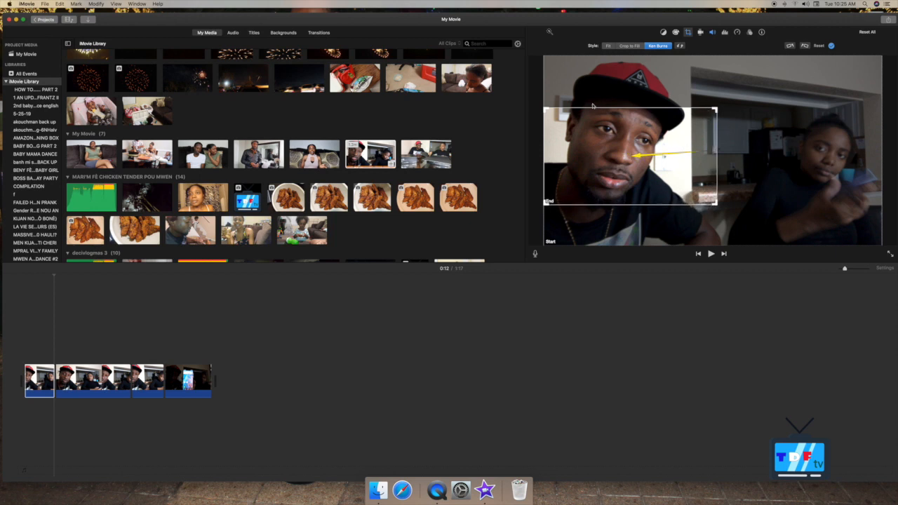
pyautogui.moveTo(546, 110); pyautogui.dragTo(549, 99)
pyautogui.moveTo(715, 110); pyautogui.dragTo(730, 82)
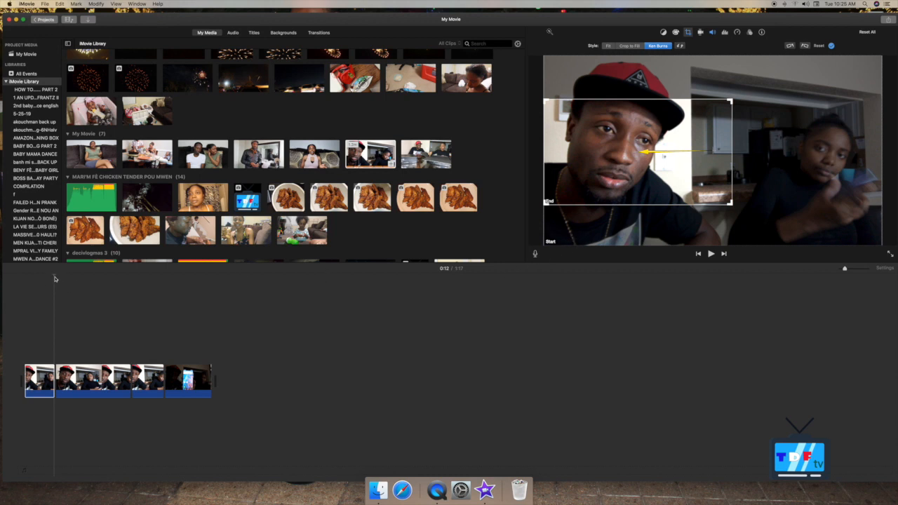
pyautogui.moveTo(54, 275); pyautogui.dragTo(30, 285)
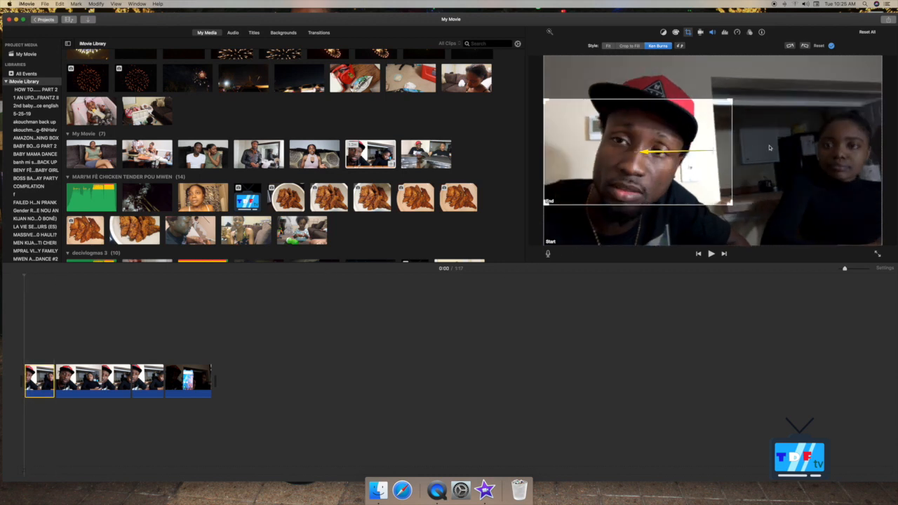
pyautogui.click(832, 47)
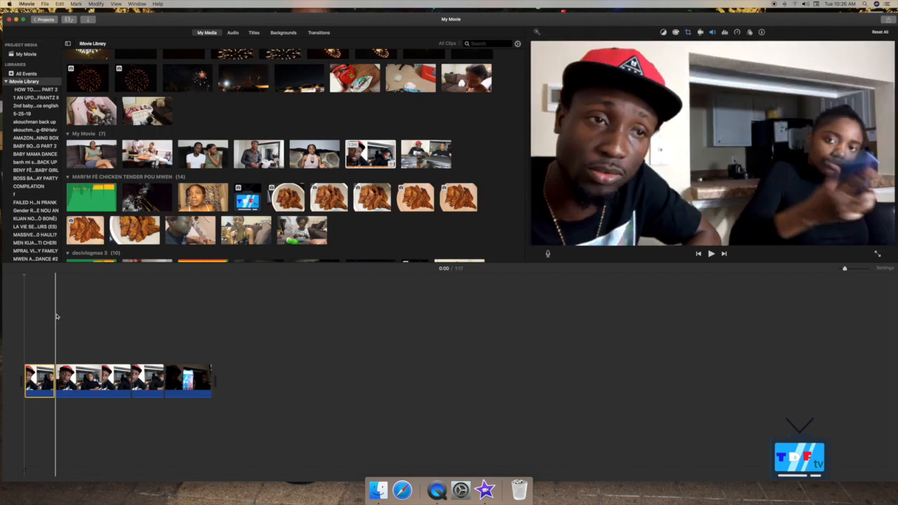
# - Set the cropping style of the second timeline clip to Crop to Fill, with the playhead at the clip's start
pyautogui.click(76, 383)
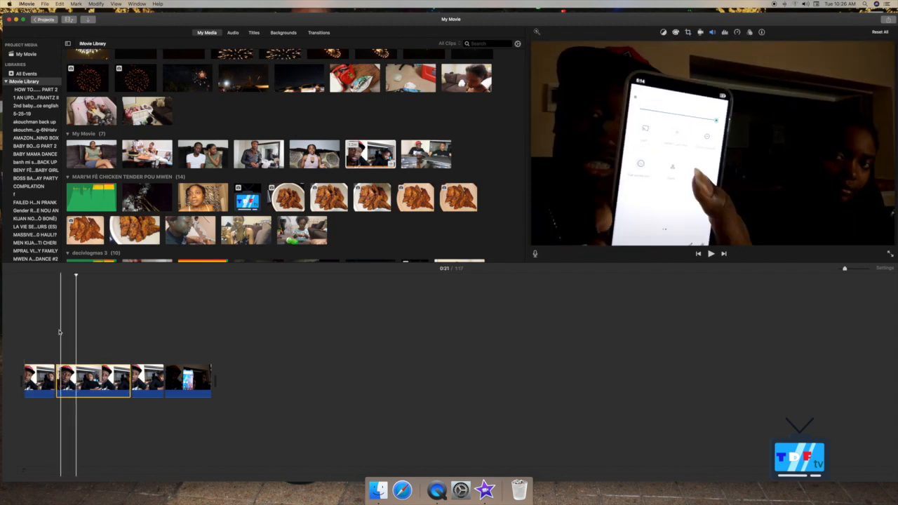
pyautogui.click(71, 279)
pyautogui.click(56, 279)
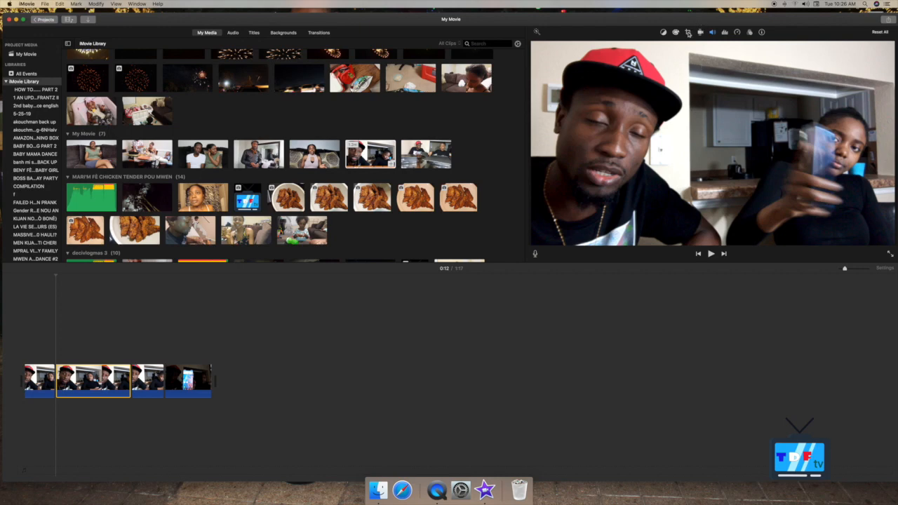
pyautogui.click(689, 33)
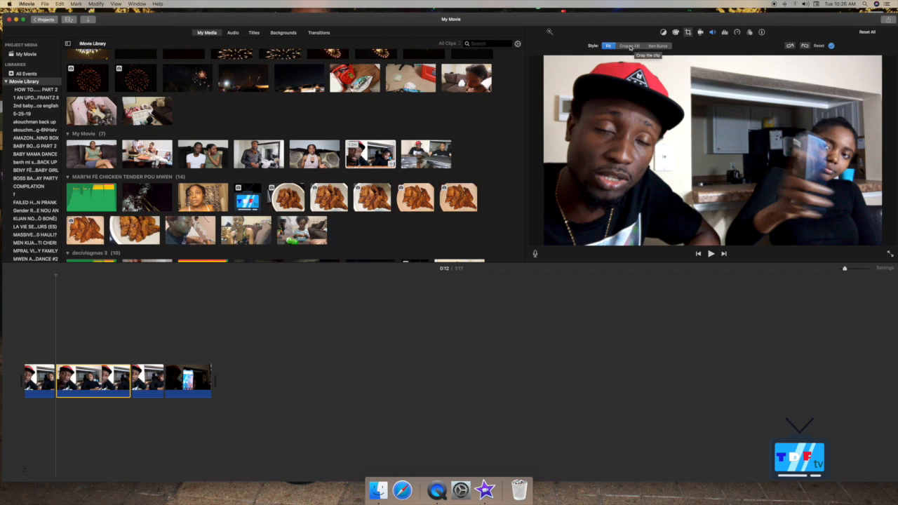
pyautogui.click(631, 46)
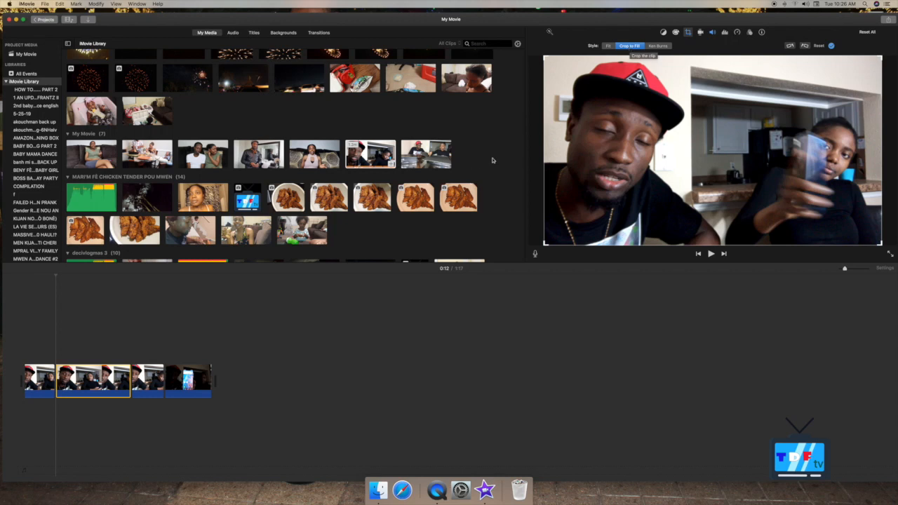
# - Shrink the second clip's crop frame and fit it around the man's face, matching the size of the first clip's End frame
pyautogui.moveTo(544, 243); pyautogui.dragTo(721, 167)
pyautogui.moveTo(820, 94); pyautogui.dragTo(649, 136)
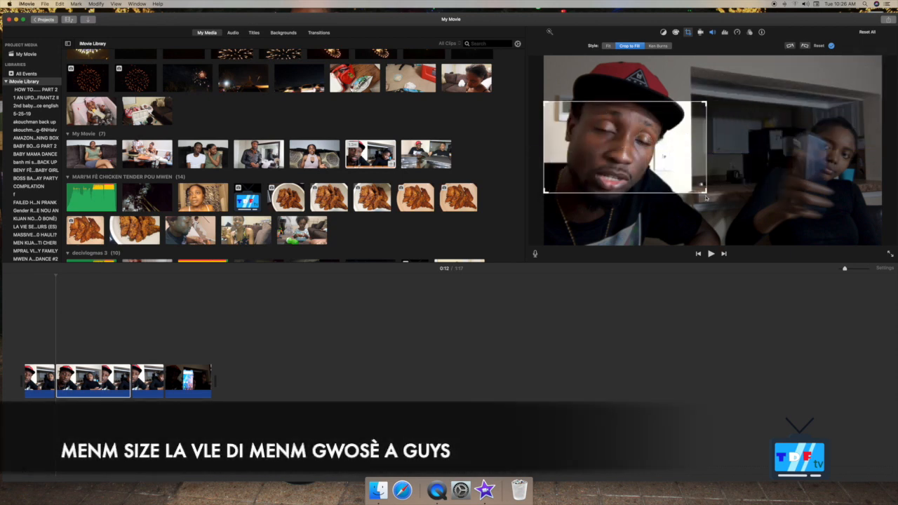
pyautogui.moveTo(704, 190); pyautogui.dragTo(718, 203)
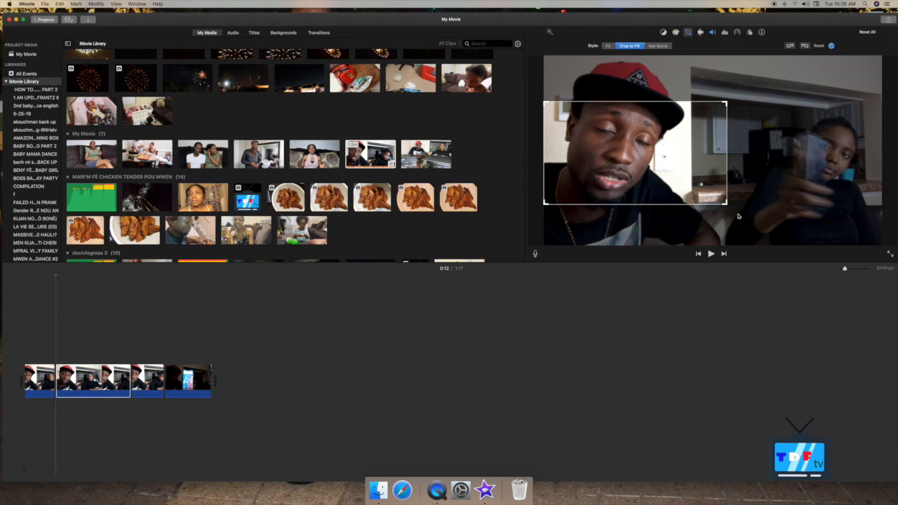
pyautogui.moveTo(704, 180); pyautogui.dragTo(703, 183)
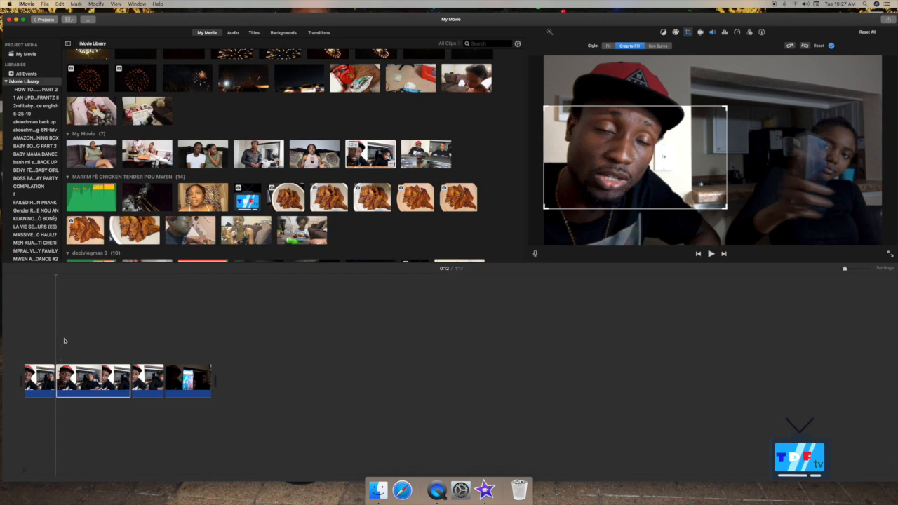
# - Apply the second clip's crop and set the third clip's cropping style to Ken Burns, with the playhead at the third clip's start
pyautogui.click(833, 47)
pyautogui.click(146, 379)
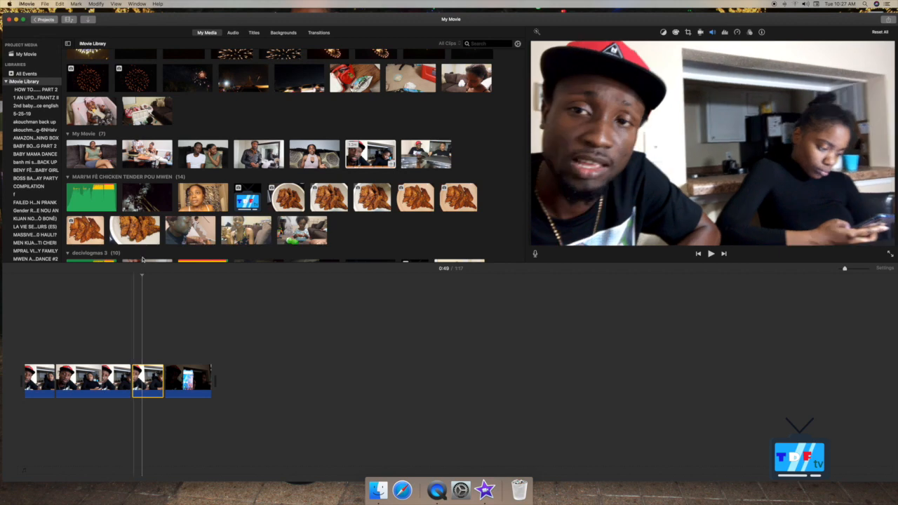
pyautogui.click(132, 278)
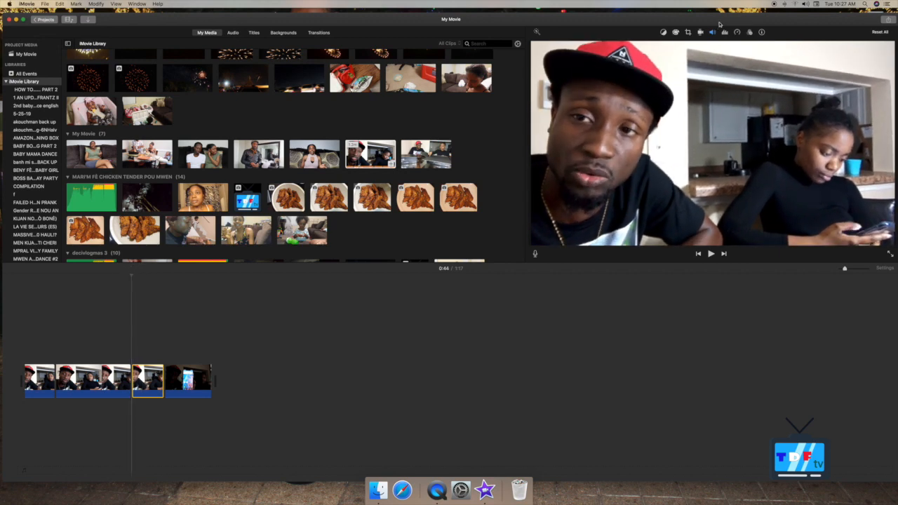
pyautogui.click(688, 32)
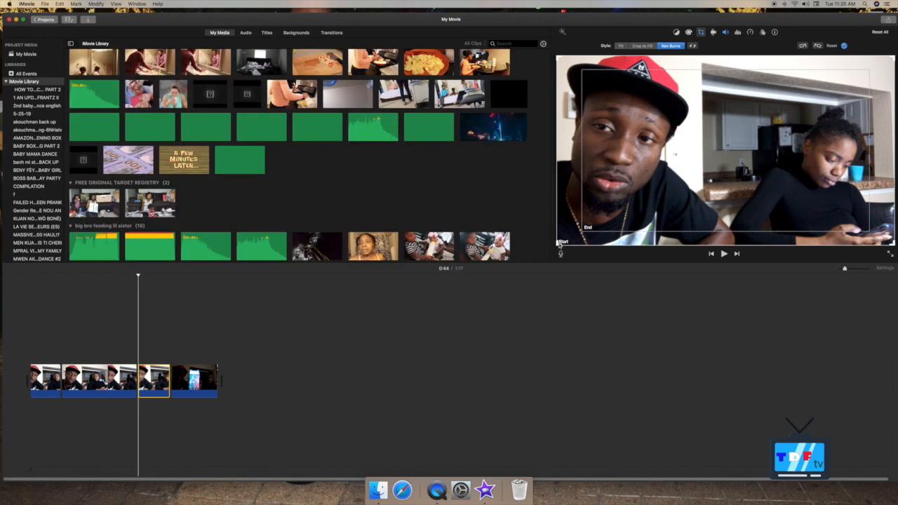
# - Shrink the third clip's Ken Burns Start frame and fit it around the man's face, matching the second clip's crop
pyautogui.moveTo(559, 244); pyautogui.dragTo(606, 145)
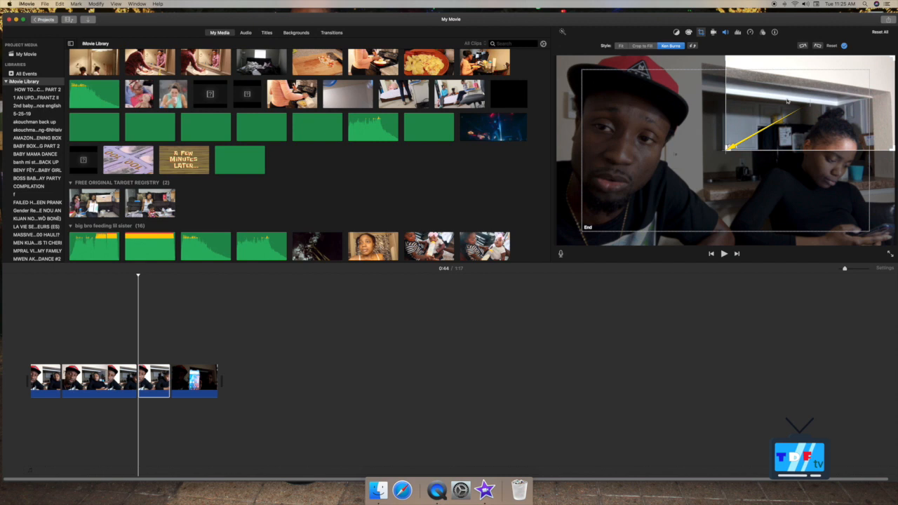
pyautogui.moveTo(788, 103); pyautogui.dragTo(619, 147)
pyautogui.moveTo(719, 196); pyautogui.dragTo(741, 211)
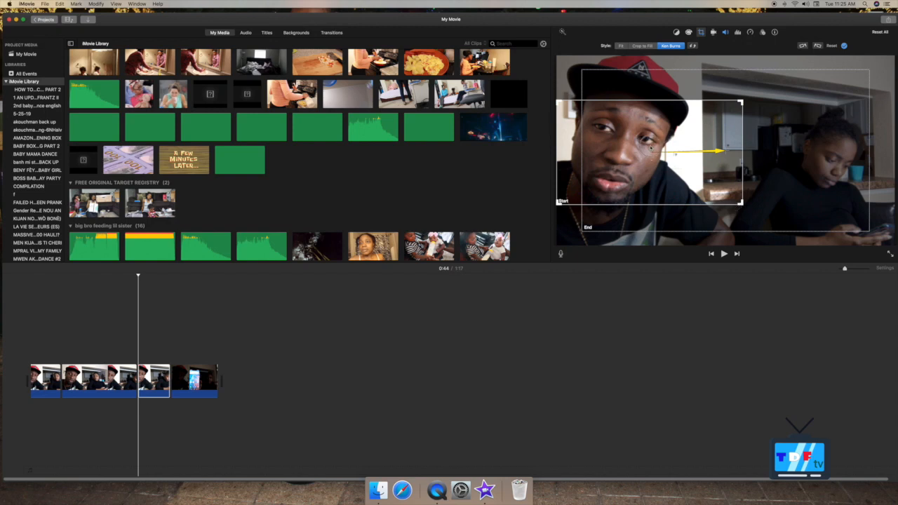
pyautogui.moveTo(649, 148); pyautogui.dragTo(651, 152)
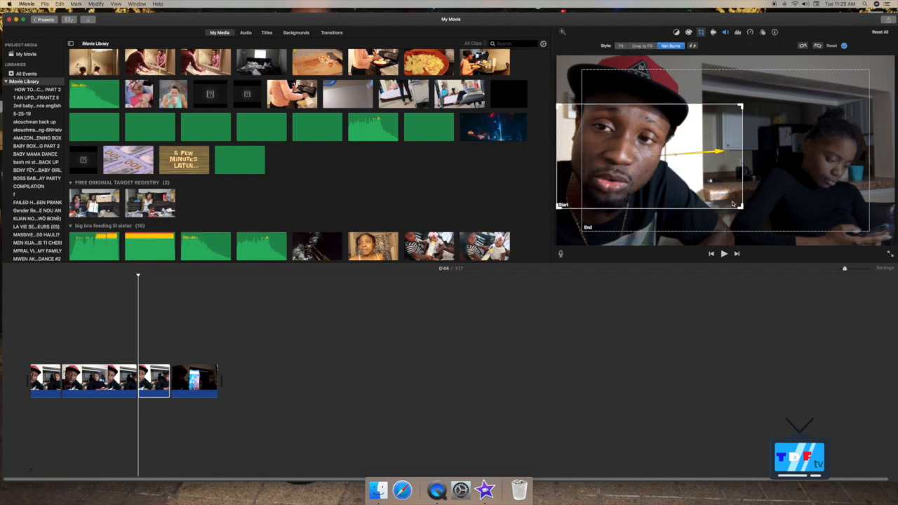
pyautogui.moveTo(743, 209); pyautogui.dragTo(737, 206)
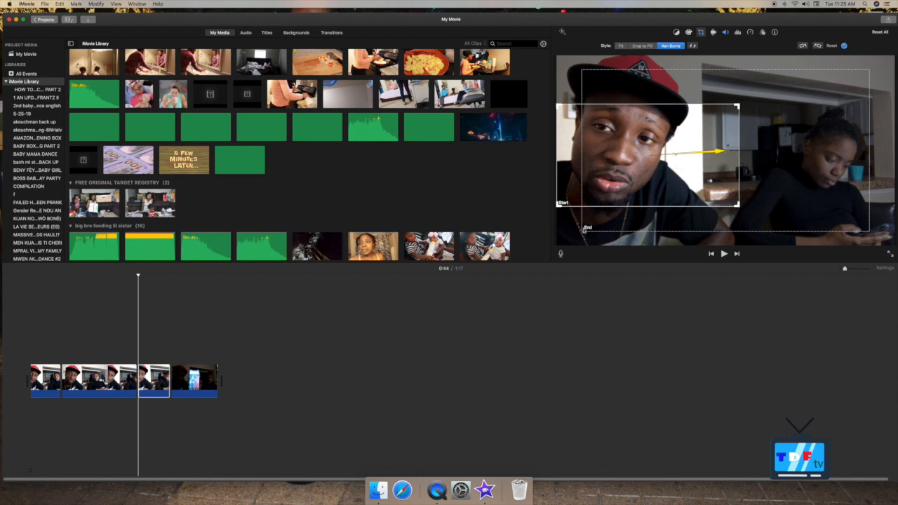
# - Enlarge the third clip's Ken Burns End frame to the full picture and apply the crop
pyautogui.moveTo(583, 229); pyautogui.dragTo(539, 272)
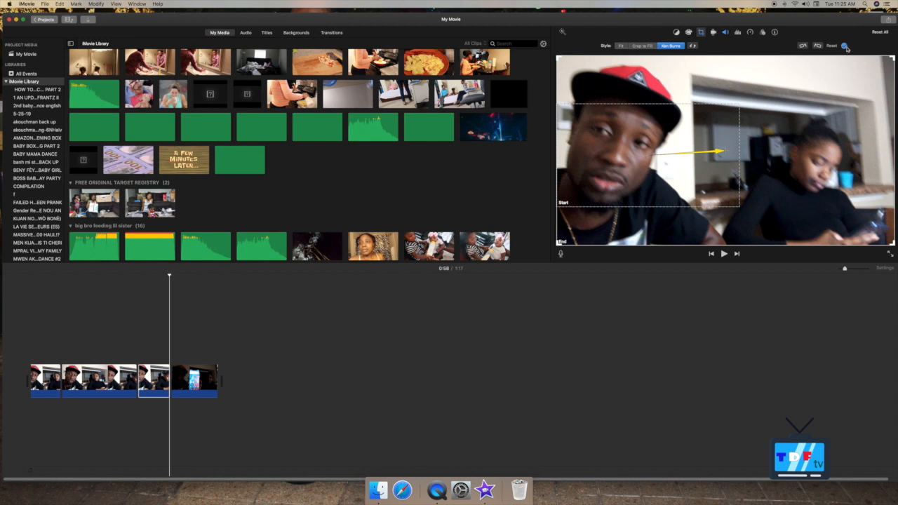
pyautogui.moveTo(169, 275); pyautogui.dragTo(137, 280)
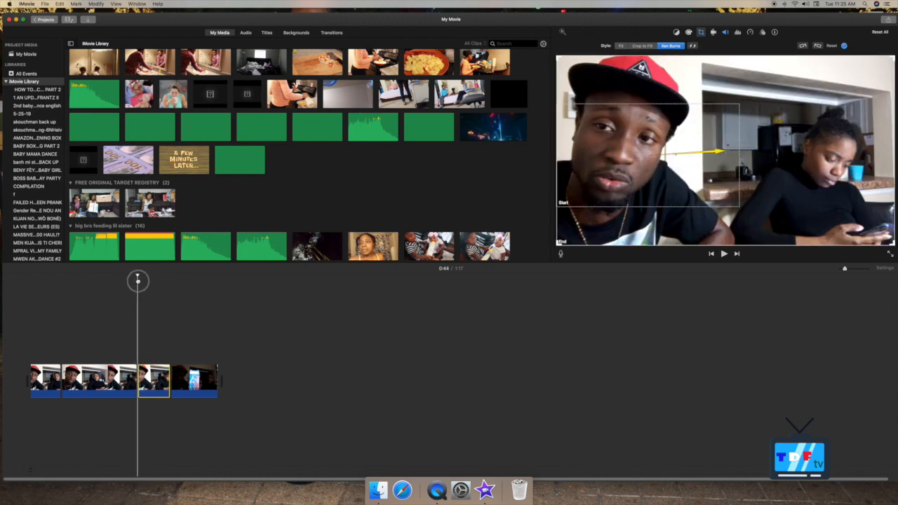
pyautogui.click(845, 46)
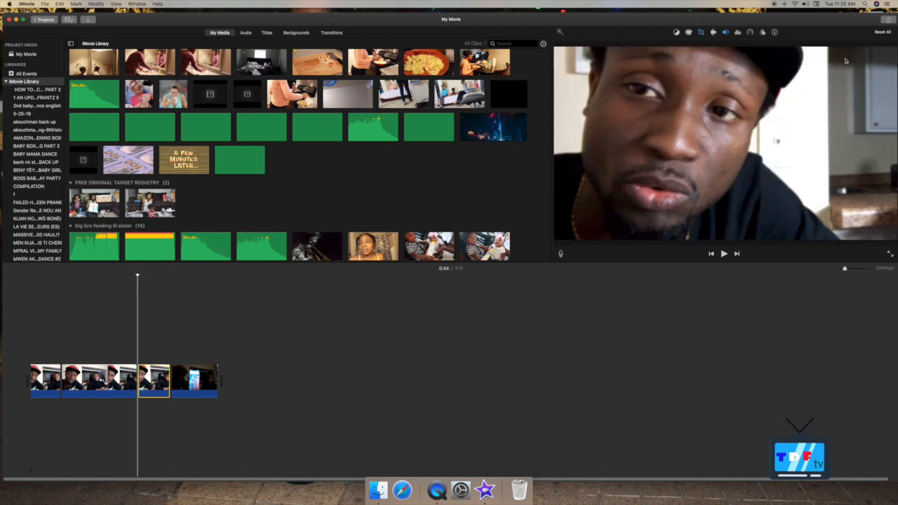
# - Play the project from the beginning to check the zoom-in, the held close-up and the zoom-out, and stop playback
pyautogui.click(20, 353)
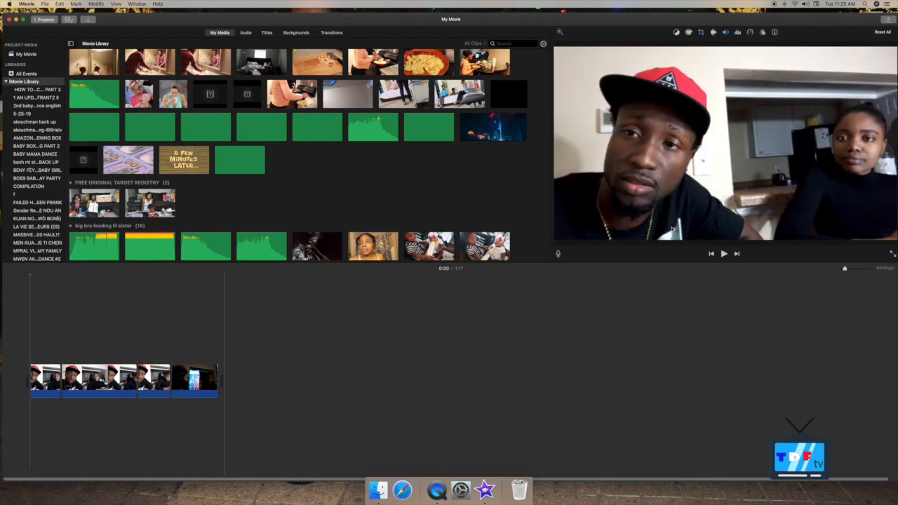
pyautogui.click(724, 254)
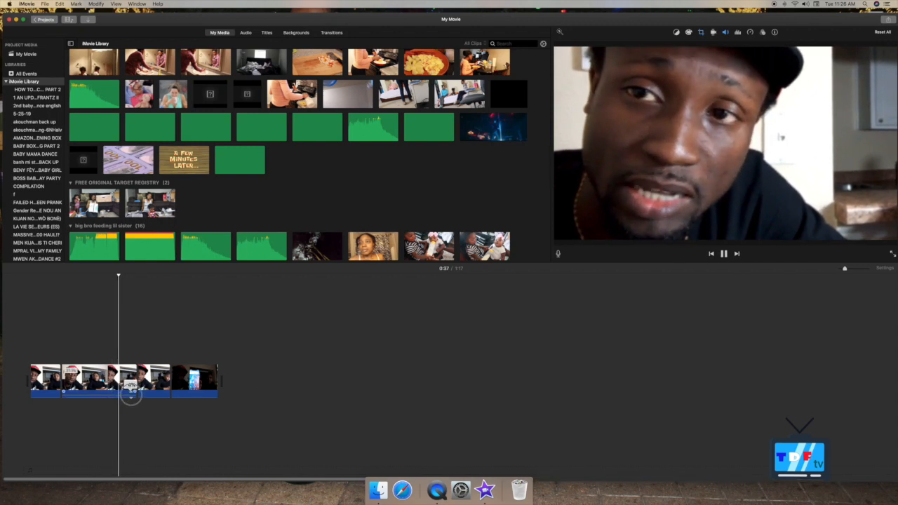
pyautogui.click(131, 393)
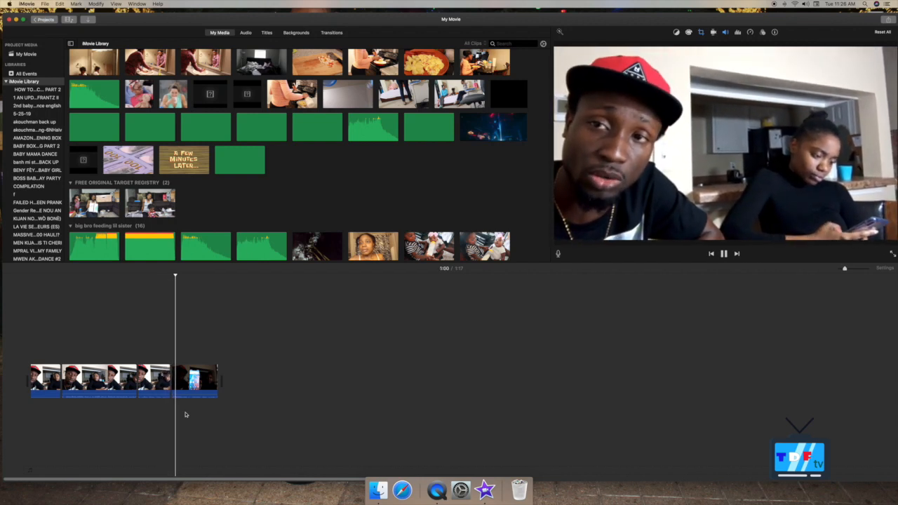
pyautogui.click(185, 415)
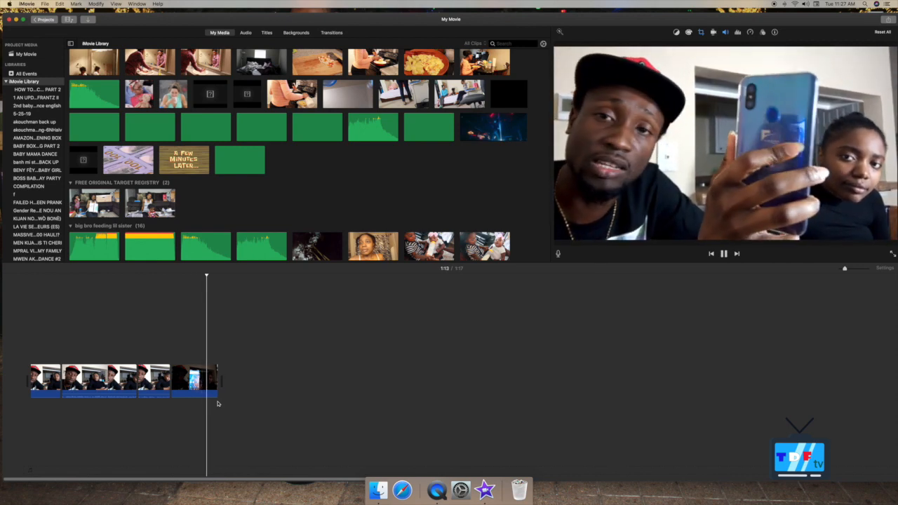
pyautogui.press('Home')
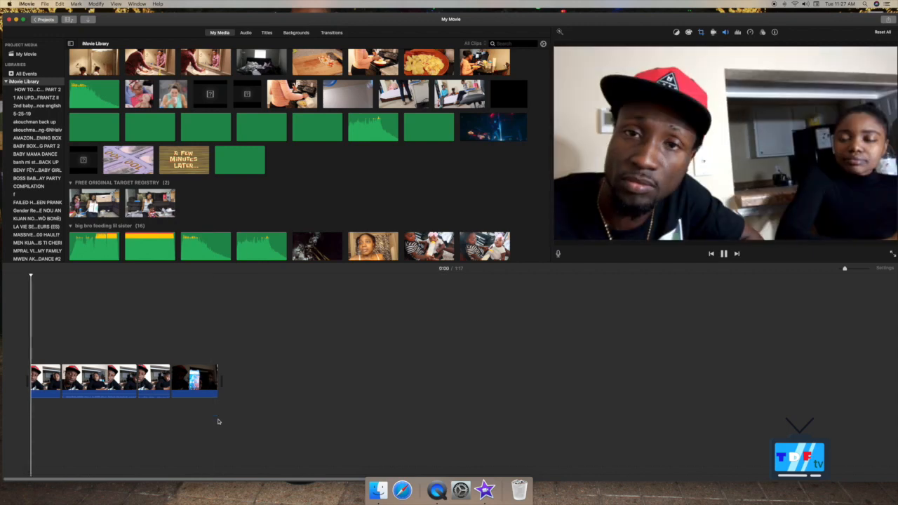
pyautogui.press('space')
# - Shorten the first three timeline clips by trimming their edges, cutting the first one at its start
pyautogui.moveTo(34, 379); pyautogui.dragTo(52, 379)
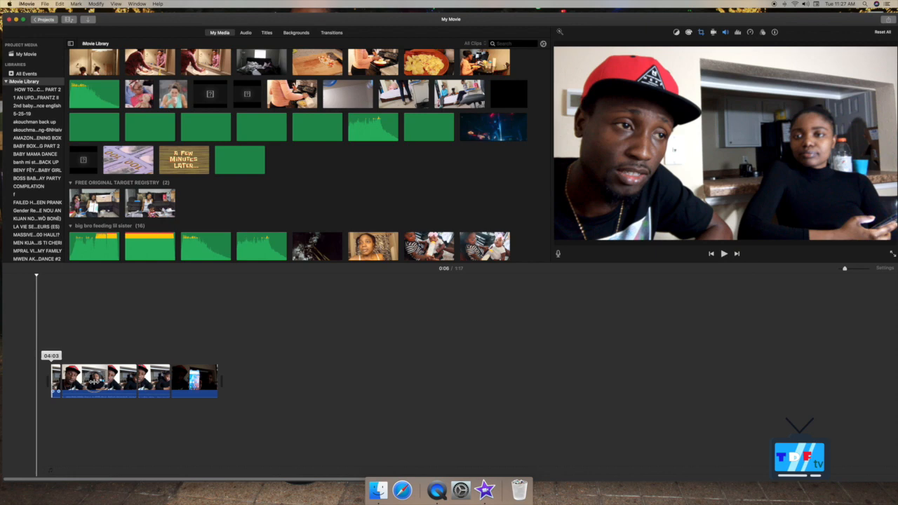
pyautogui.moveTo(53, 380); pyautogui.dragTo(53, 380)
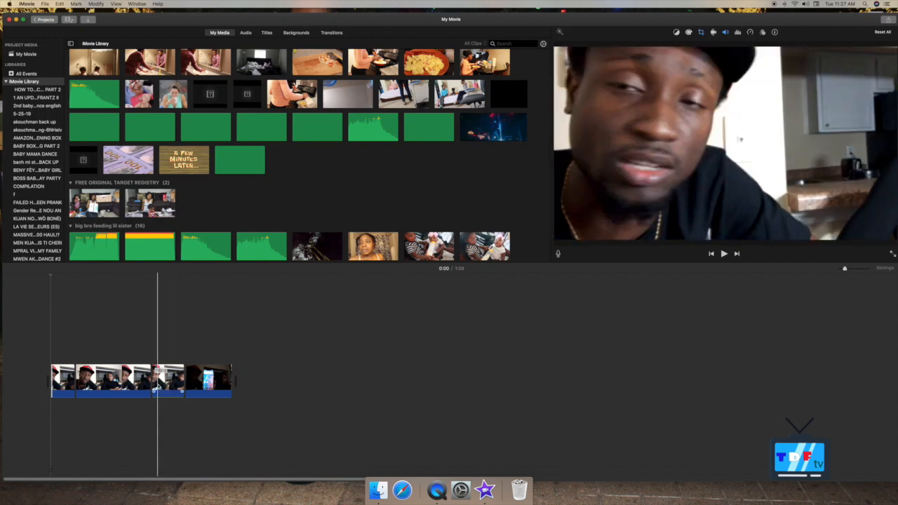
pyautogui.moveTo(149, 379); pyautogui.dragTo(93, 378)
pyautogui.moveTo(117, 379); pyautogui.dragTo(111, 379)
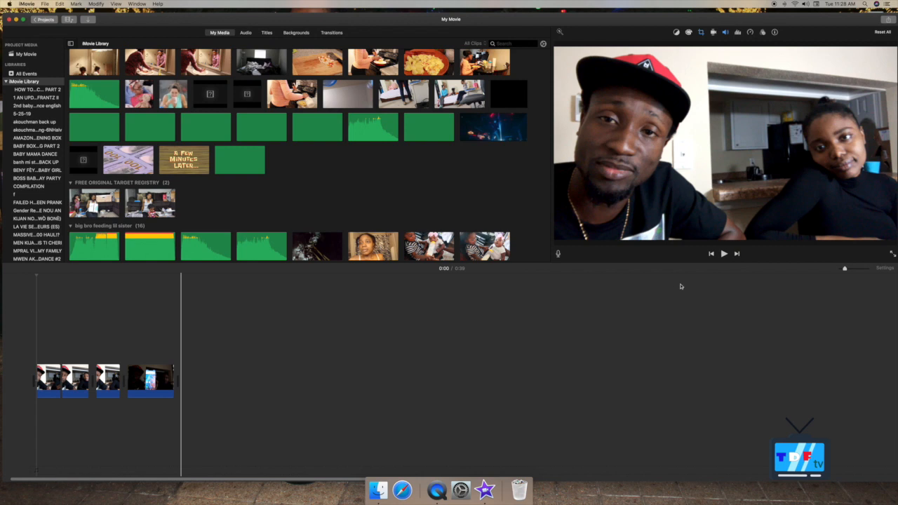
# - Play the shortened project, stop it, and place the playhead at the start of the second clip with that clip selected
pyautogui.click(724, 254)
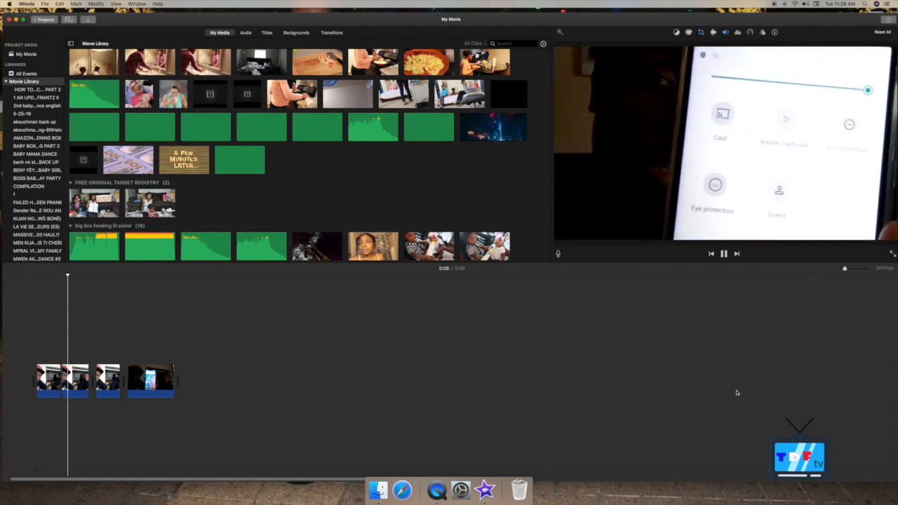
pyautogui.click(96, 383)
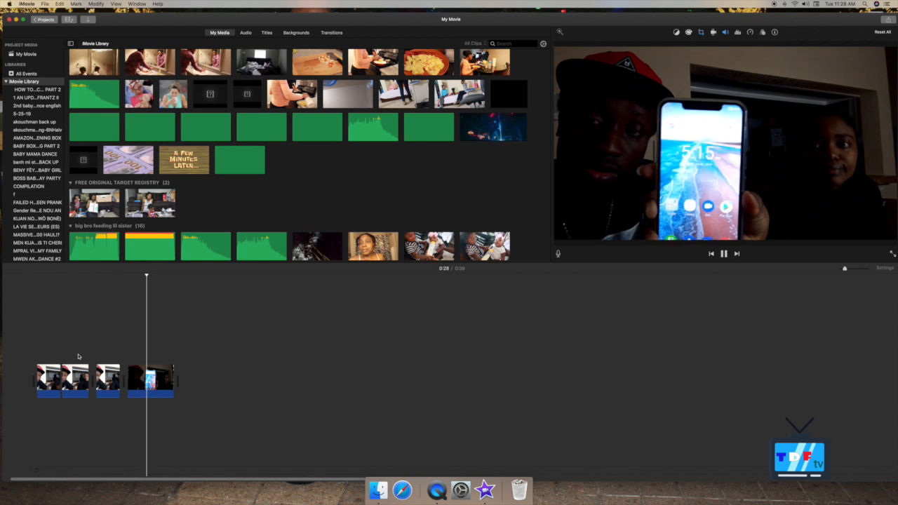
pyautogui.click(81, 379)
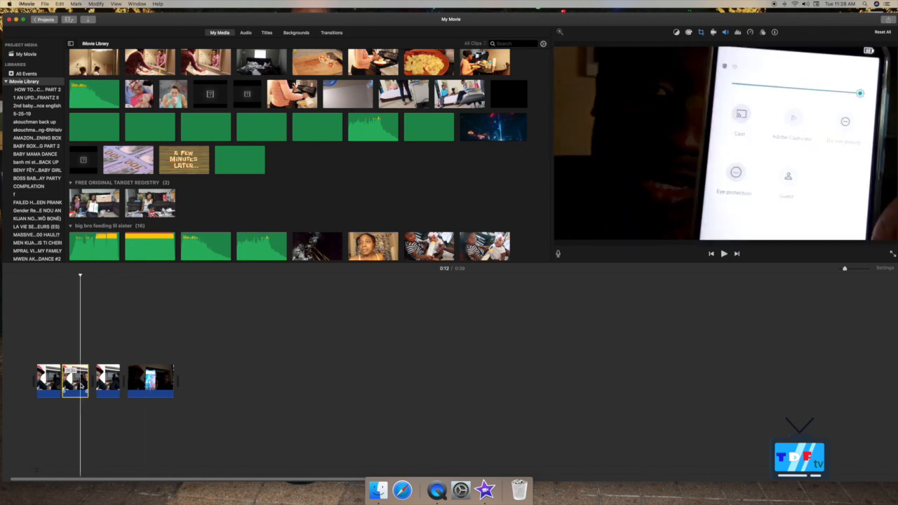
pyautogui.moveTo(77, 280); pyautogui.dragTo(63, 287)
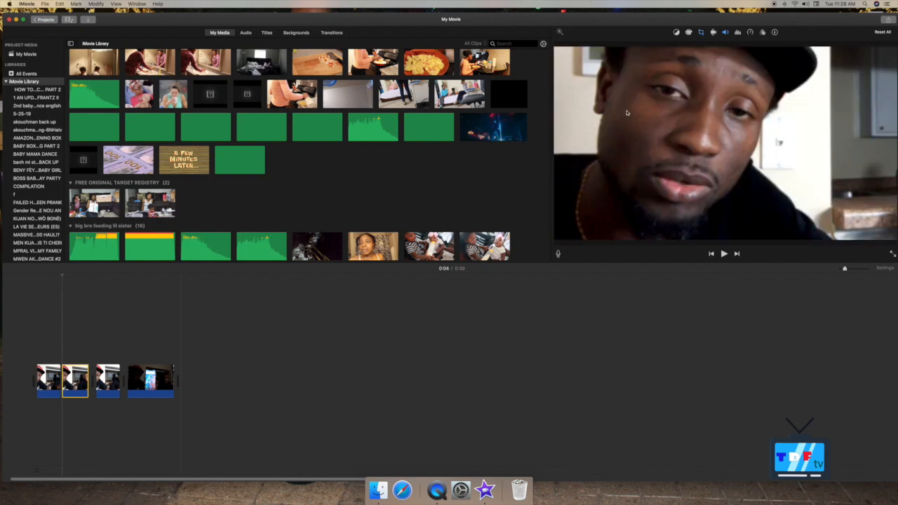
# - Enlarge the second clip's Crop to Fill frame to the full picture and leave cropping
pyautogui.click(701, 32)
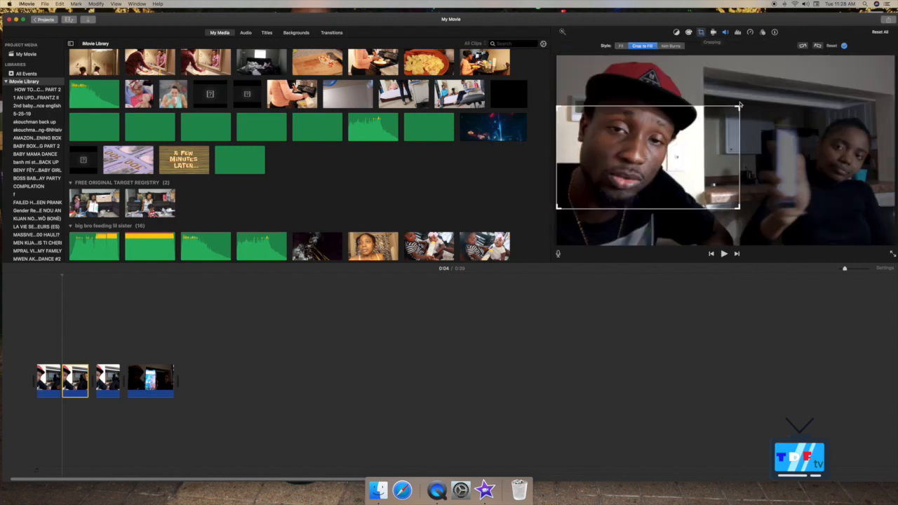
pyautogui.moveTo(737, 108); pyautogui.dragTo(894, 56)
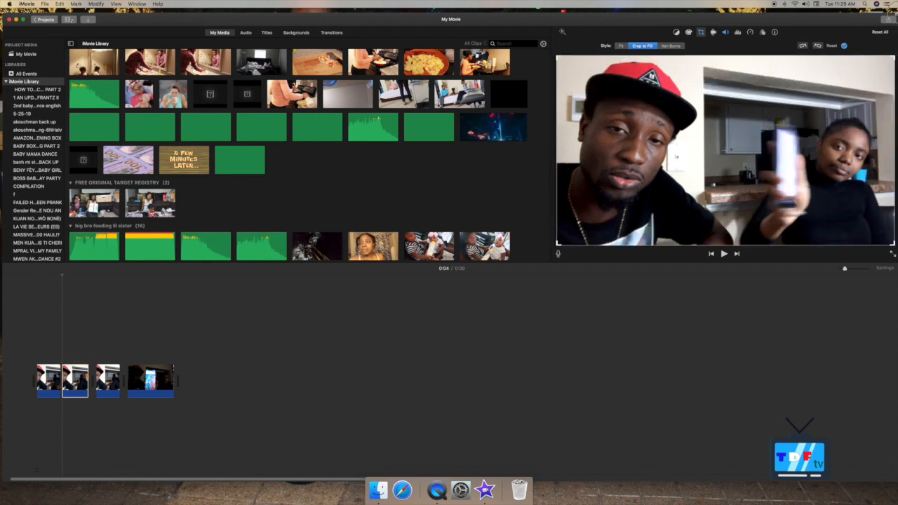
pyautogui.click(701, 33)
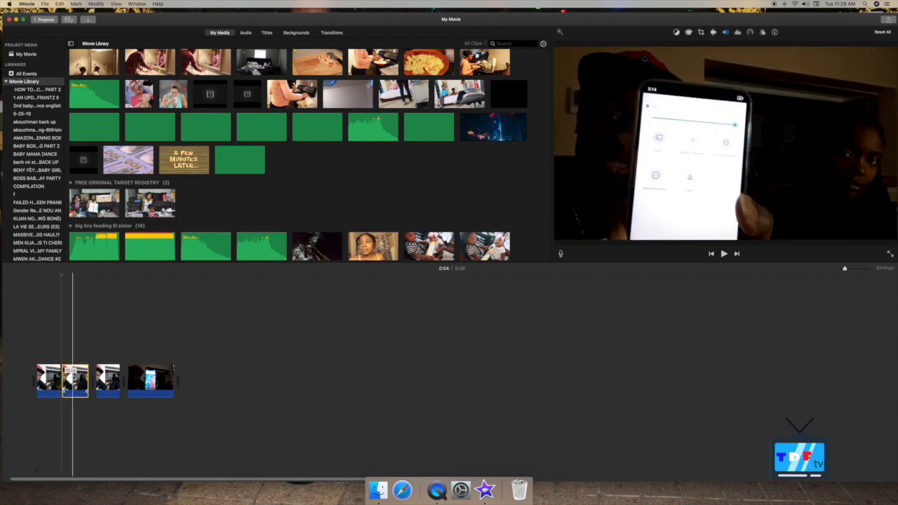
# - Set the second clip's cropping style to Ken Burns and shrink its End frame to fit around the man's face
pyautogui.click(701, 33)
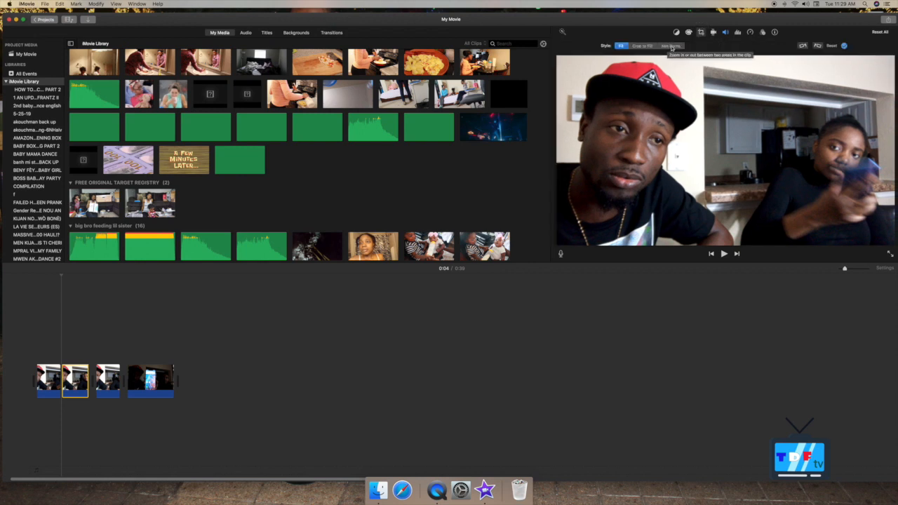
pyautogui.click(671, 46)
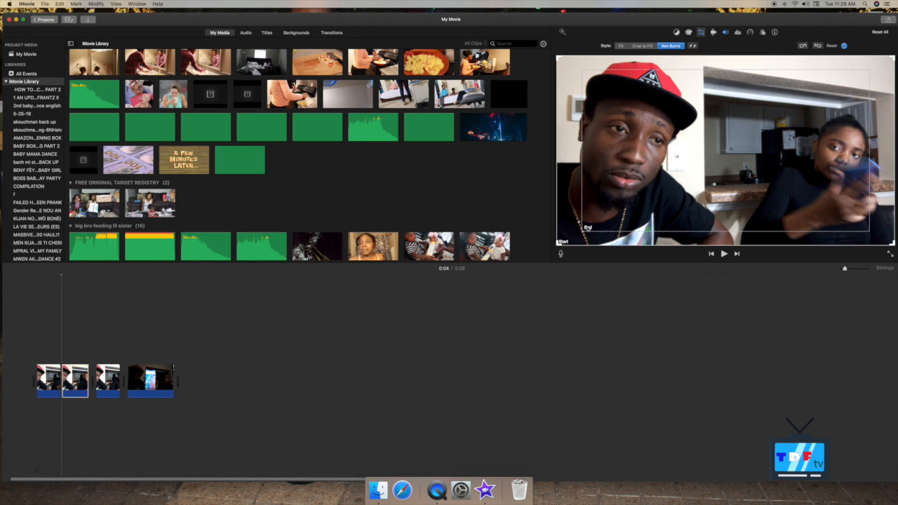
pyautogui.click(583, 231)
pyautogui.moveTo(607, 204); pyautogui.dragTo(580, 194)
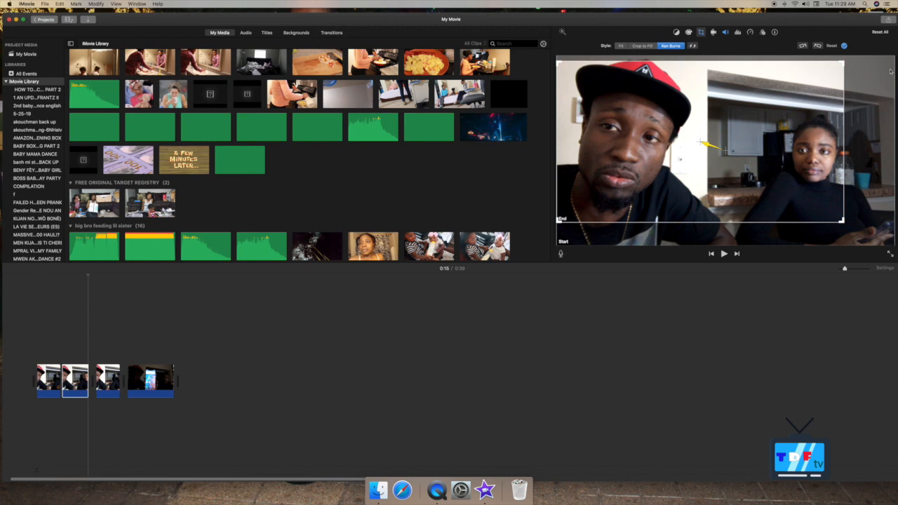
pyautogui.moveTo(843, 61); pyautogui.dragTo(720, 121)
pyautogui.moveTo(675, 156); pyautogui.dragTo(676, 137)
pyautogui.moveTo(720, 115); pyautogui.dragTo(725, 106)
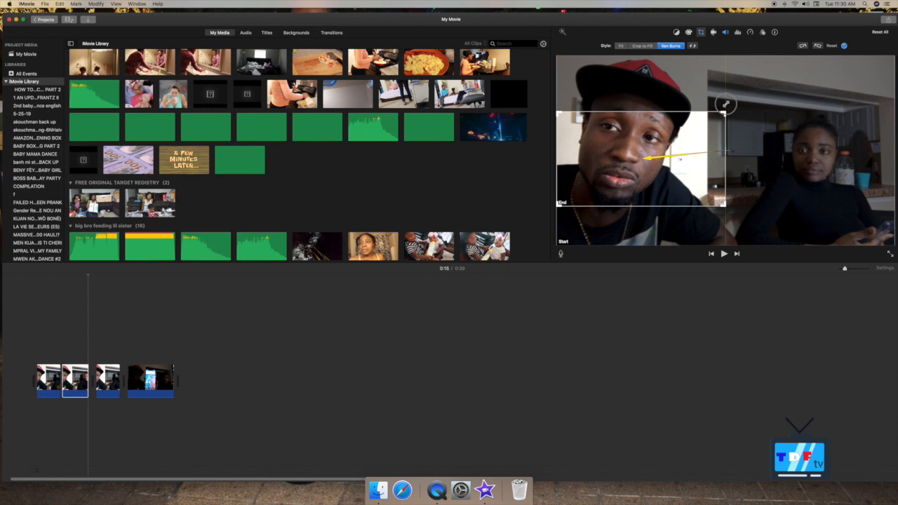
pyautogui.moveTo(727, 103); pyautogui.dragTo(730, 101)
pyautogui.moveTo(706, 132); pyautogui.dragTo(735, 108)
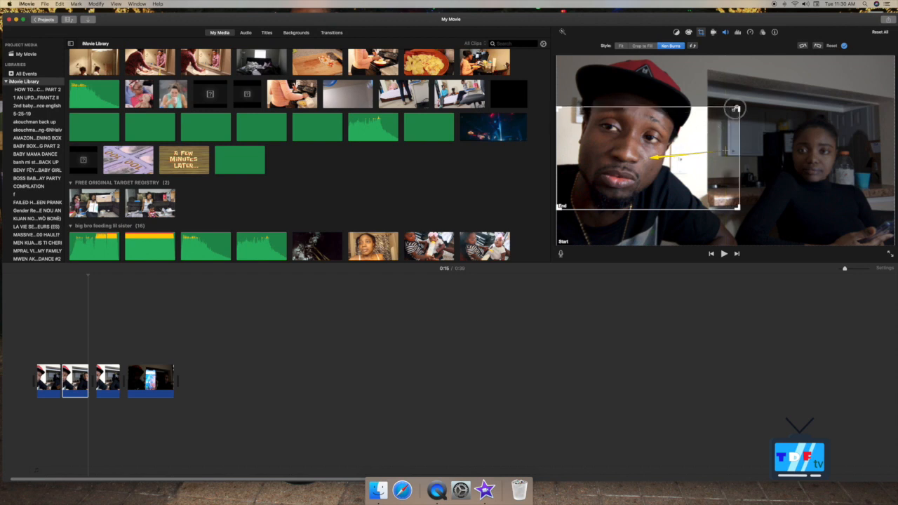
# - Shrink the second clip's Ken Burns Start frame around the man's face so it matches the End frame's size and position
pyautogui.click(560, 243)
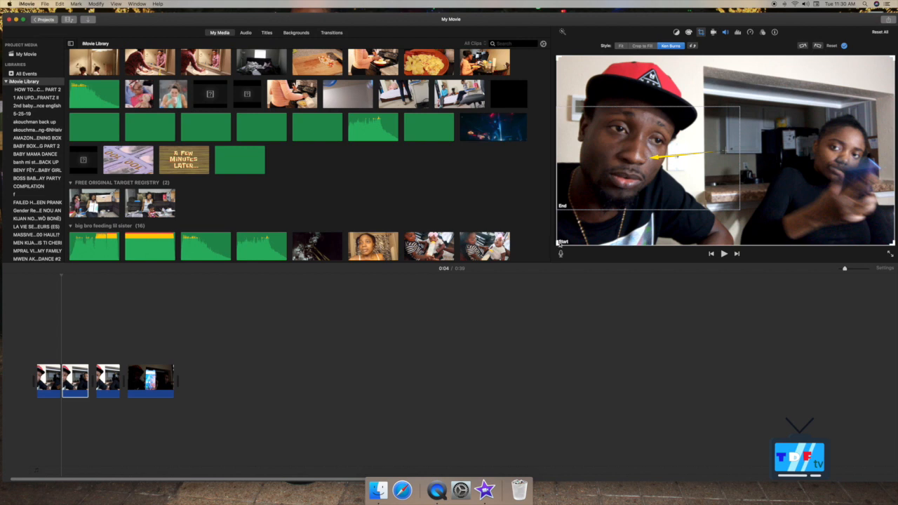
pyautogui.moveTo(560, 242); pyautogui.dragTo(598, 222)
pyautogui.moveTo(771, 169); pyautogui.dragTo(755, 161)
pyautogui.moveTo(853, 56); pyautogui.dragTo(764, 90)
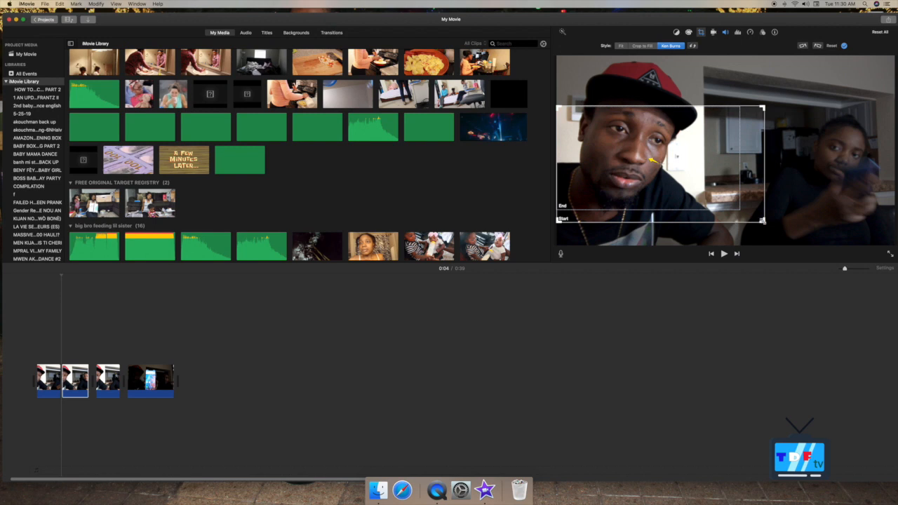
pyautogui.moveTo(760, 221); pyautogui.dragTo(737, 218)
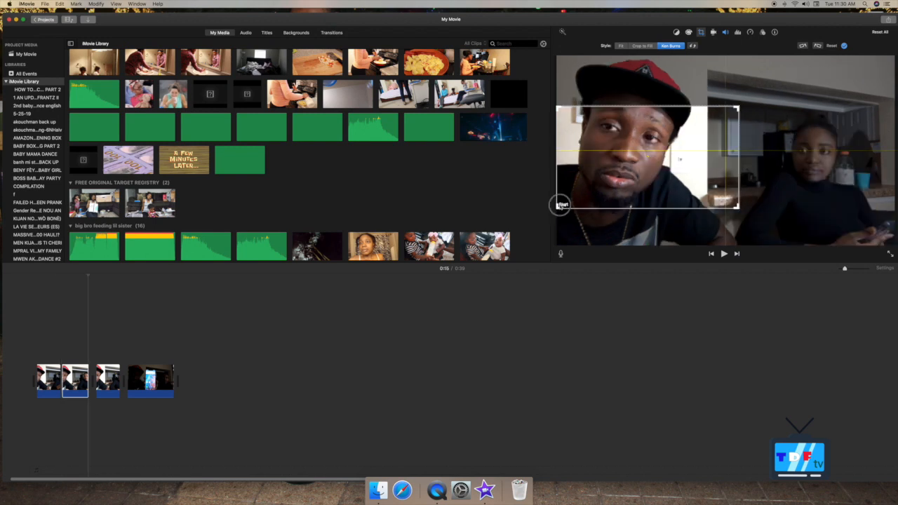
pyautogui.moveTo(735, 108); pyautogui.dragTo(738, 106)
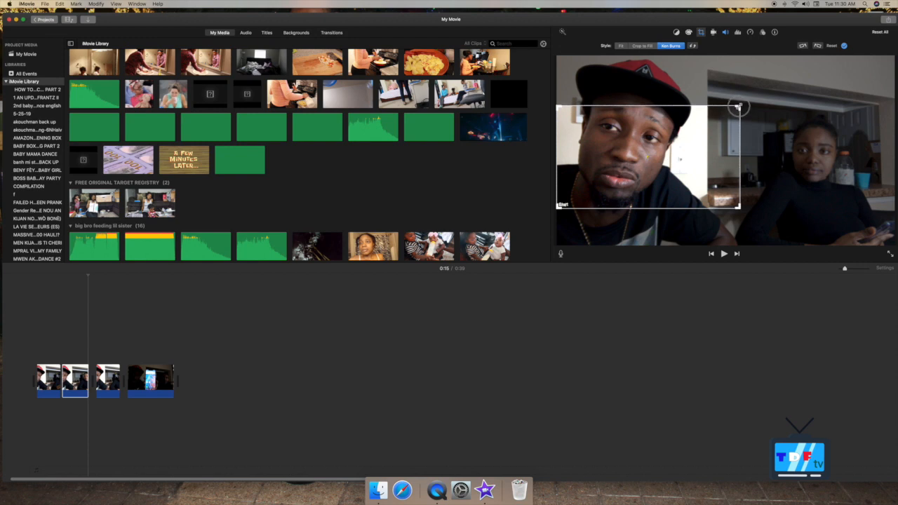
pyautogui.moveTo(739, 207); pyautogui.dragTo(738, 205)
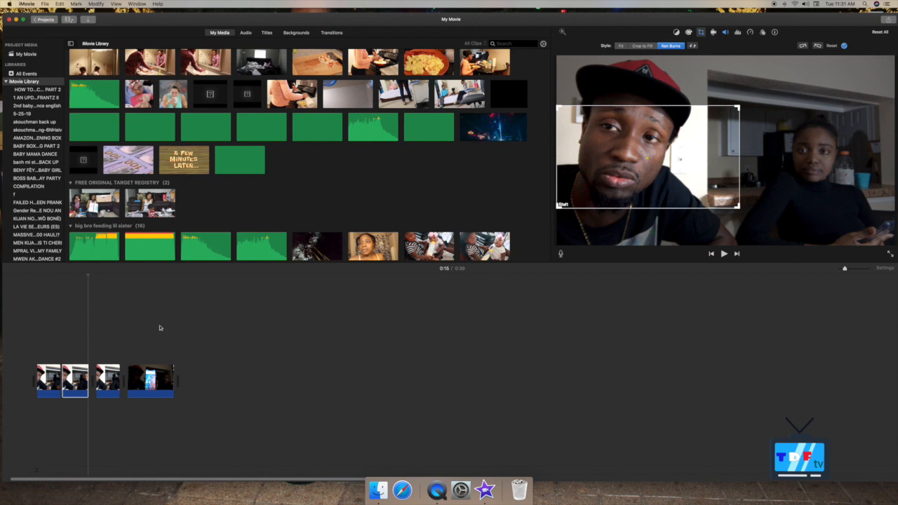
# - Apply the second clip's Ken Burns crop with the playhead at the clip's start, and play the project from the beginning
pyautogui.moveTo(87, 276); pyautogui.dragTo(61, 286)
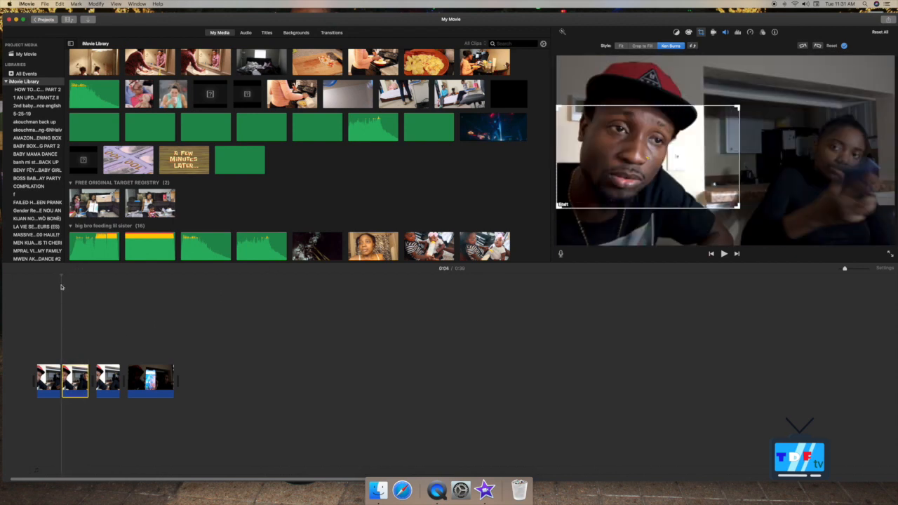
pyautogui.click(845, 47)
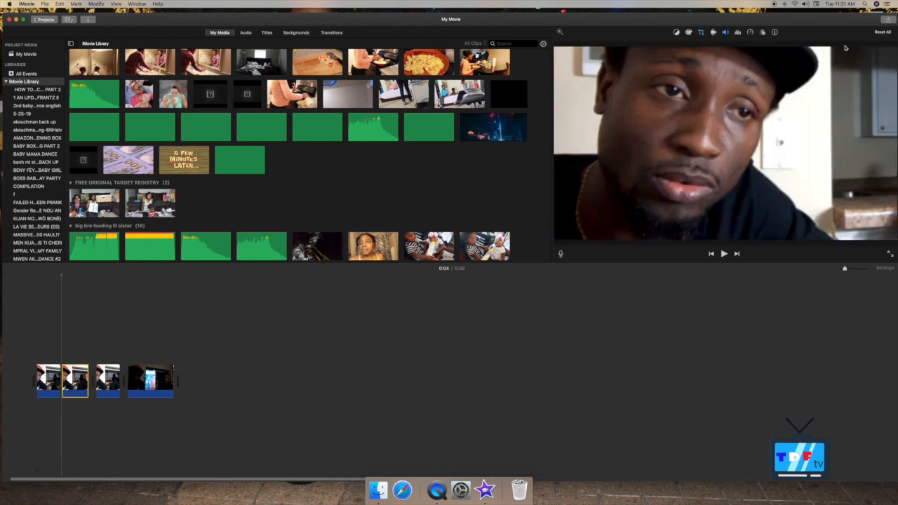
pyautogui.click(37, 348)
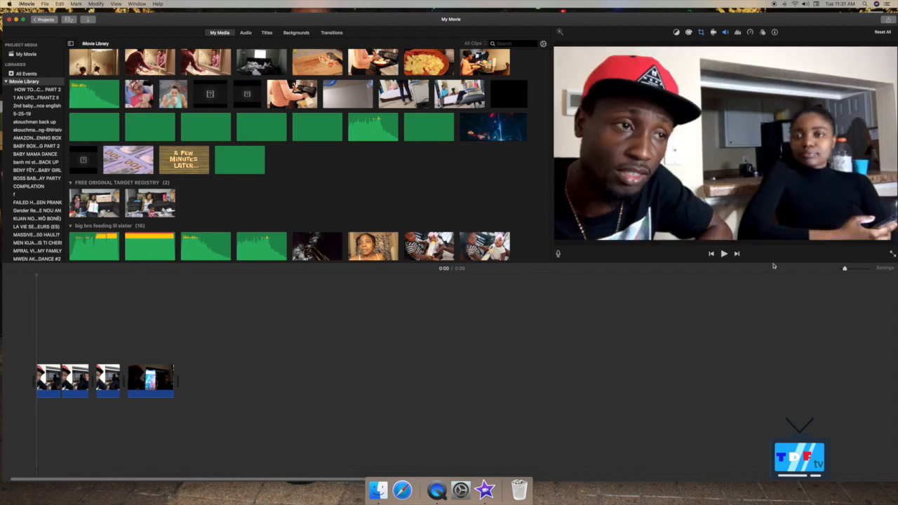
pyautogui.click(723, 254)
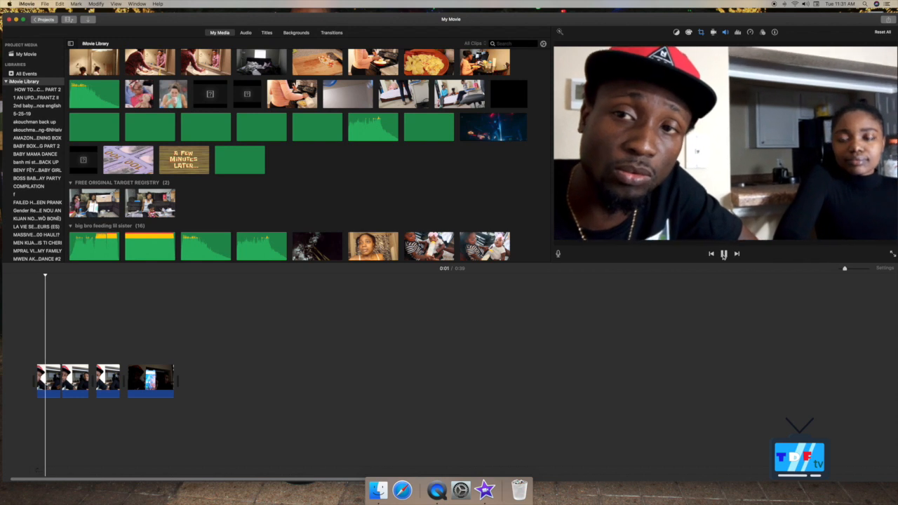